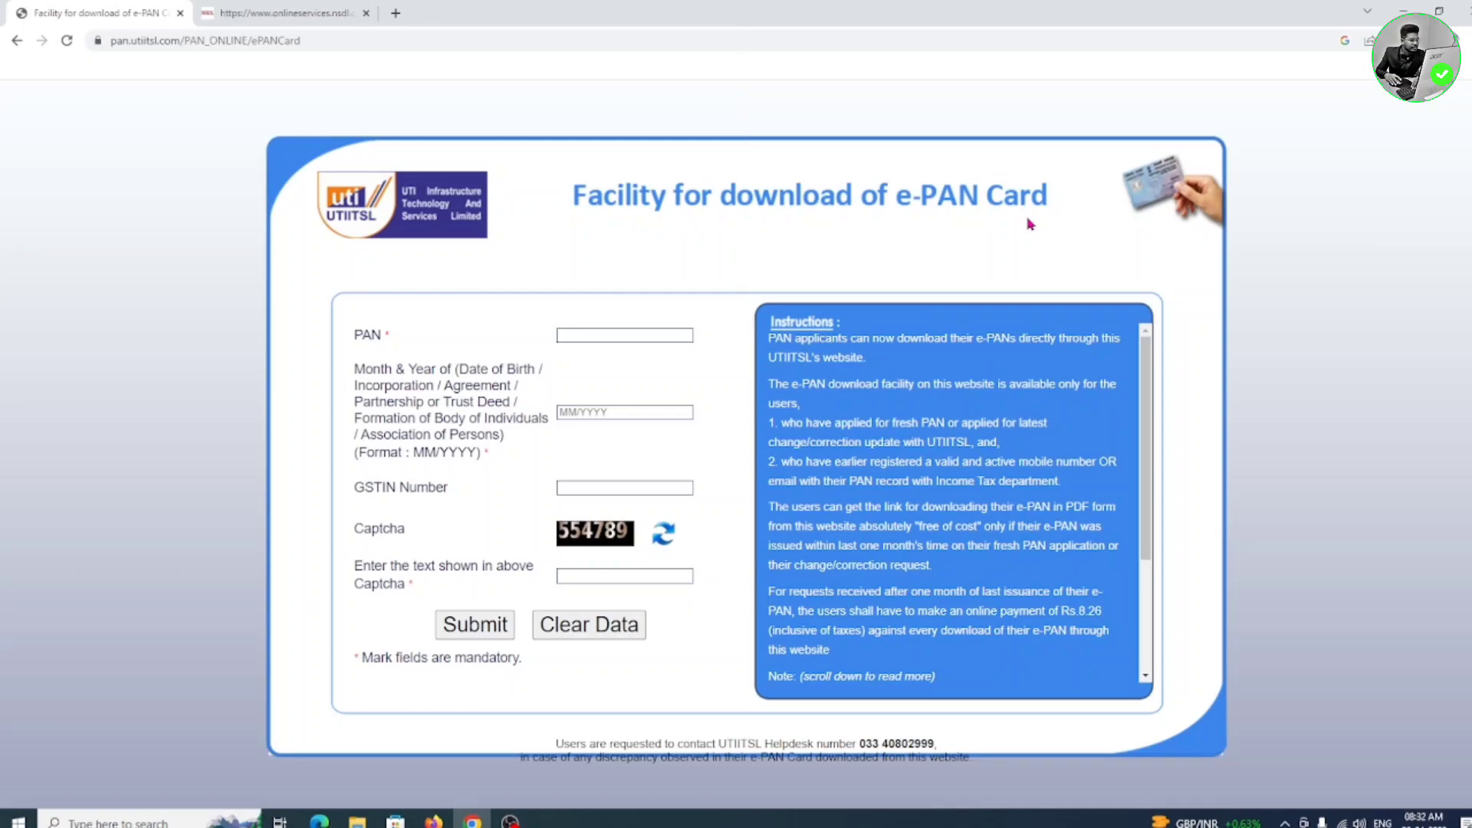
- Switch to the Protean Download e-PAN Card form in the second browser tab
left_click(283, 11)
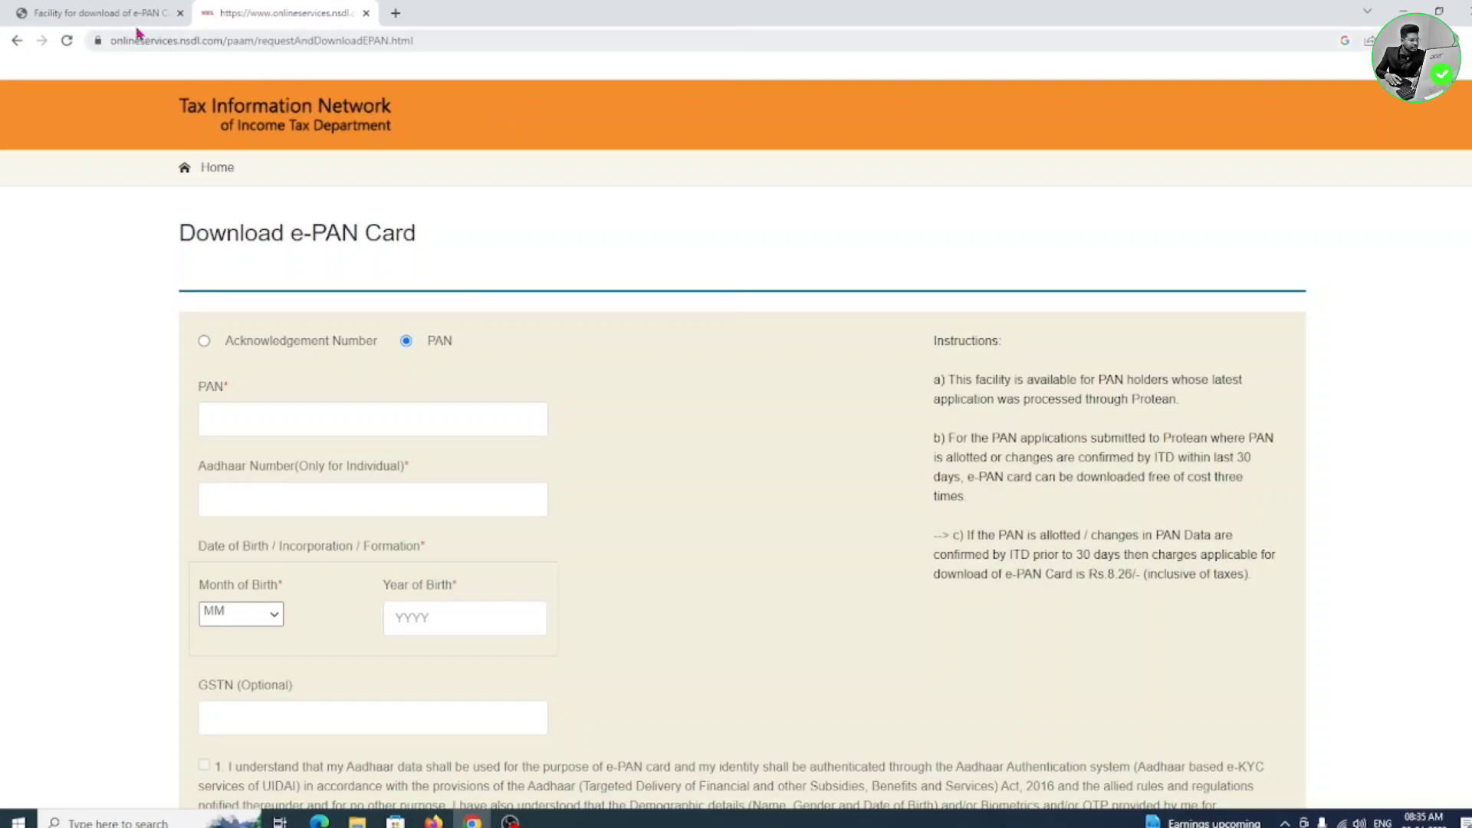
- Go back to the empty UTIITSL e-PAN Card download form in the first tab
left_click(102, 12)
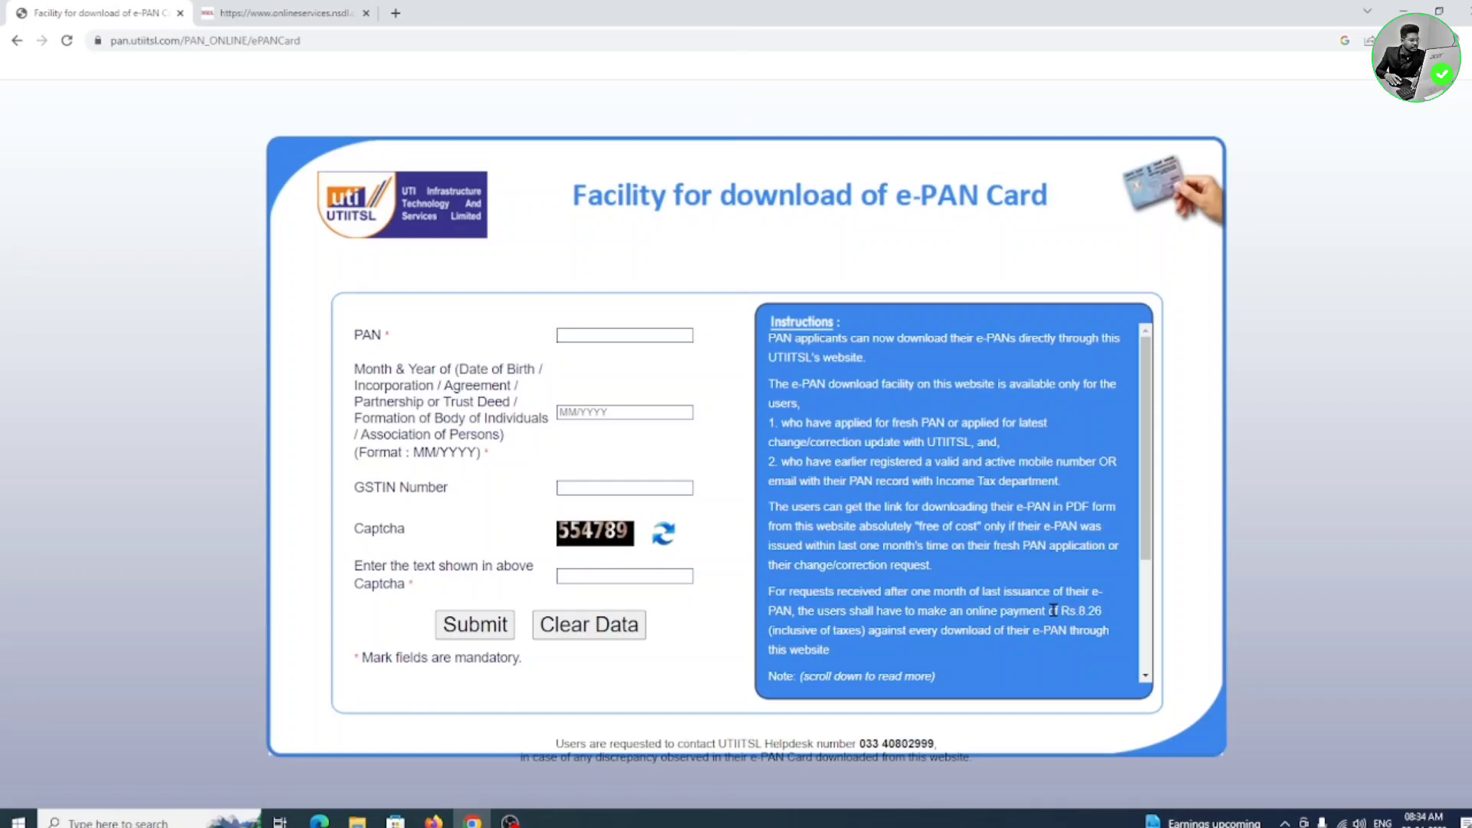
- Highlight the Rs.8.26 download charge and the OTP-on-mobile/email note in the instructions
left_click_drag(1056, 610, 1114, 615)
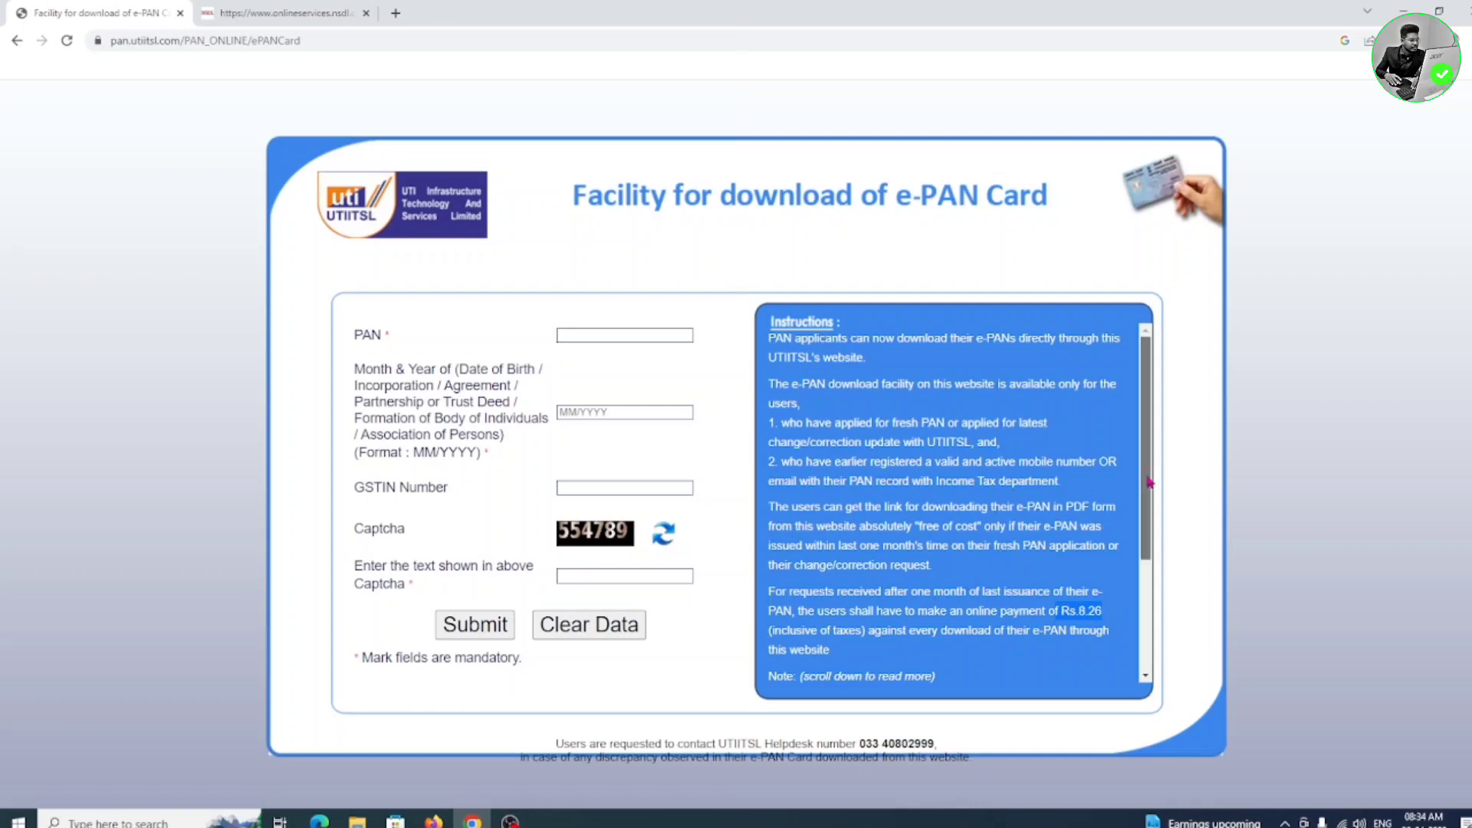
left_click_drag(1149, 482, 1149, 573)
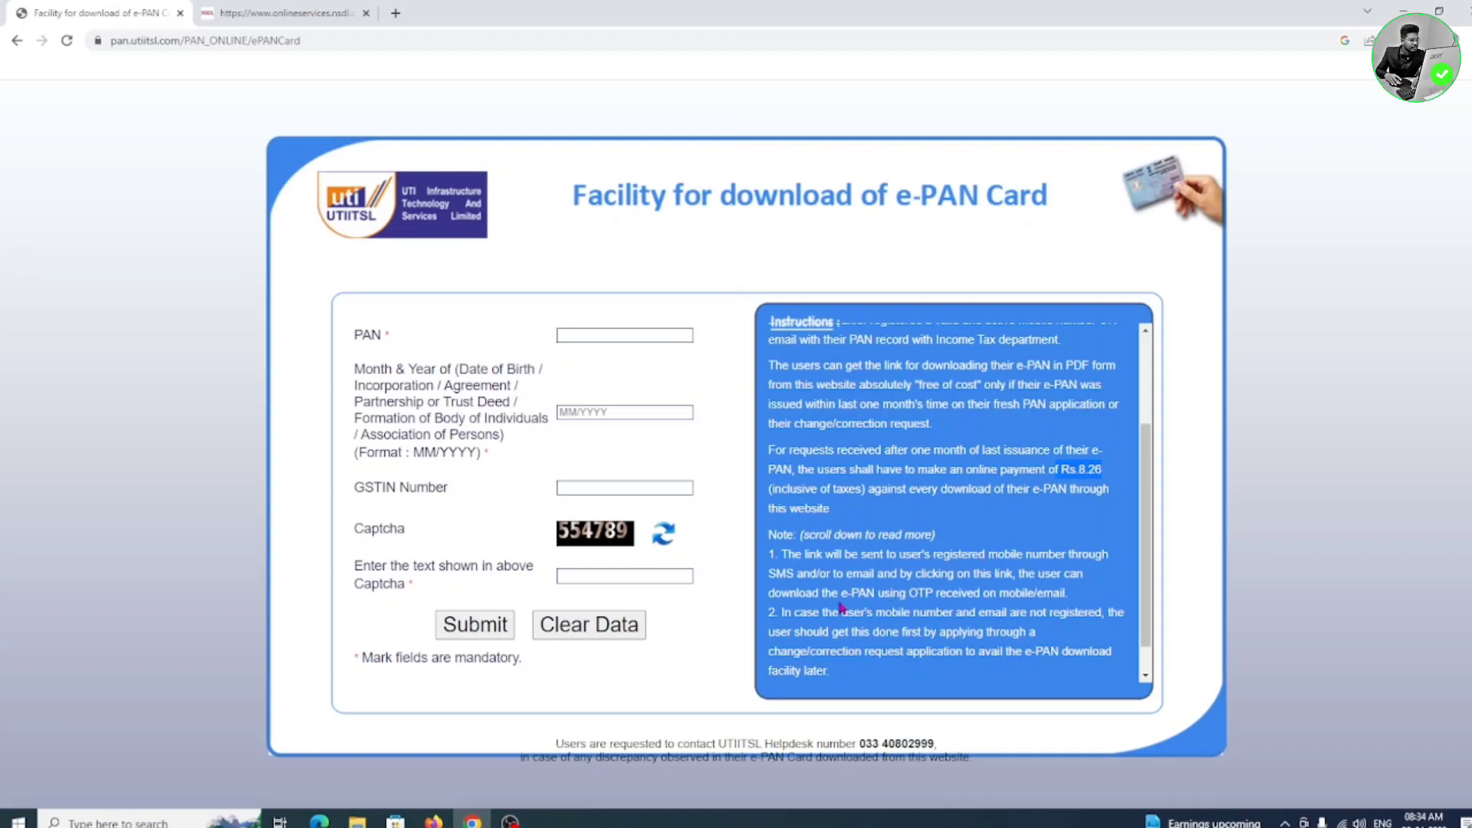
left_click_drag(838, 597, 1072, 592)
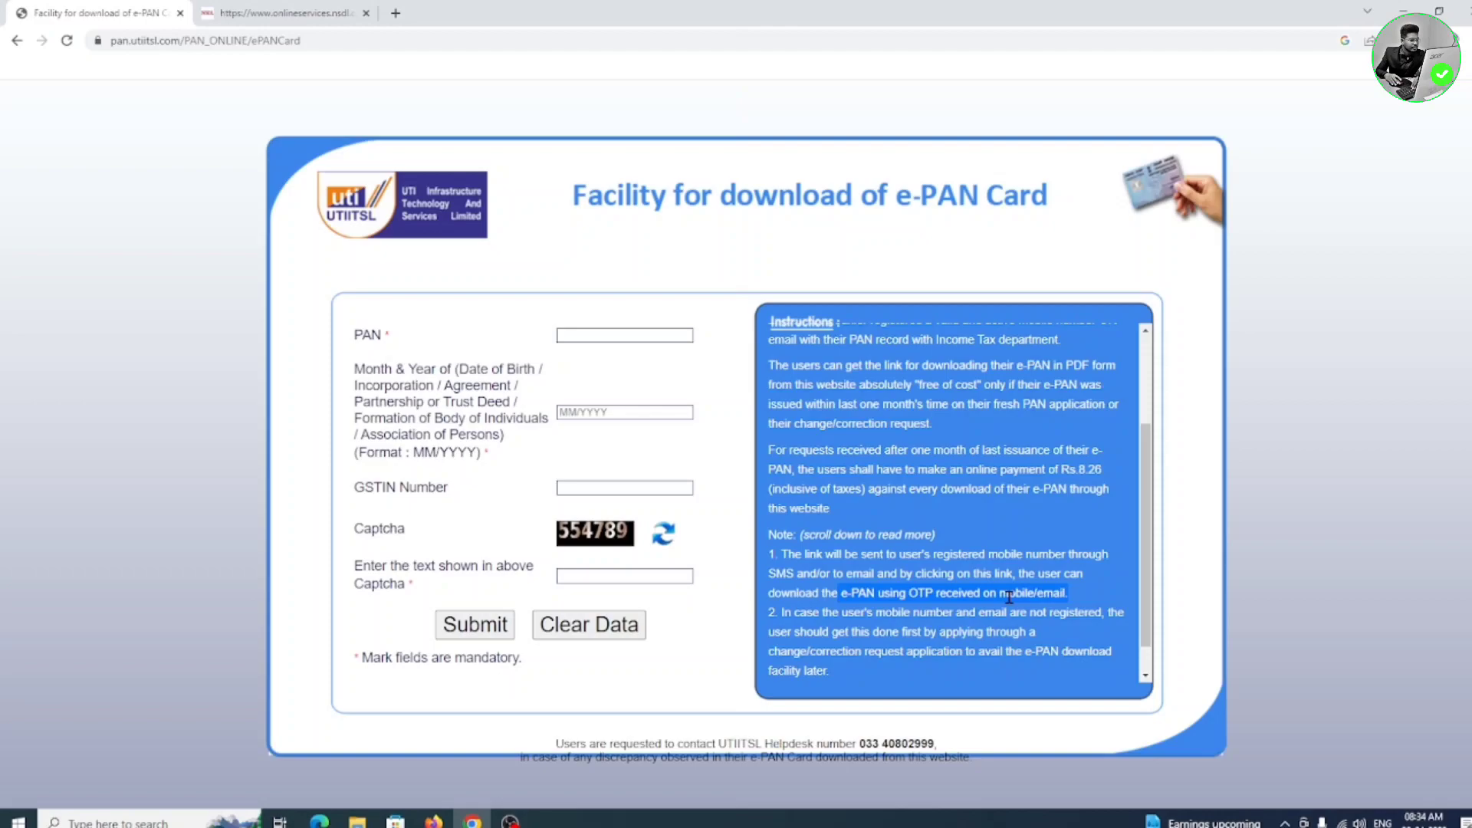
- Enter the PAN, birth month-year and captcha, and submit the form
left_click(592, 334)
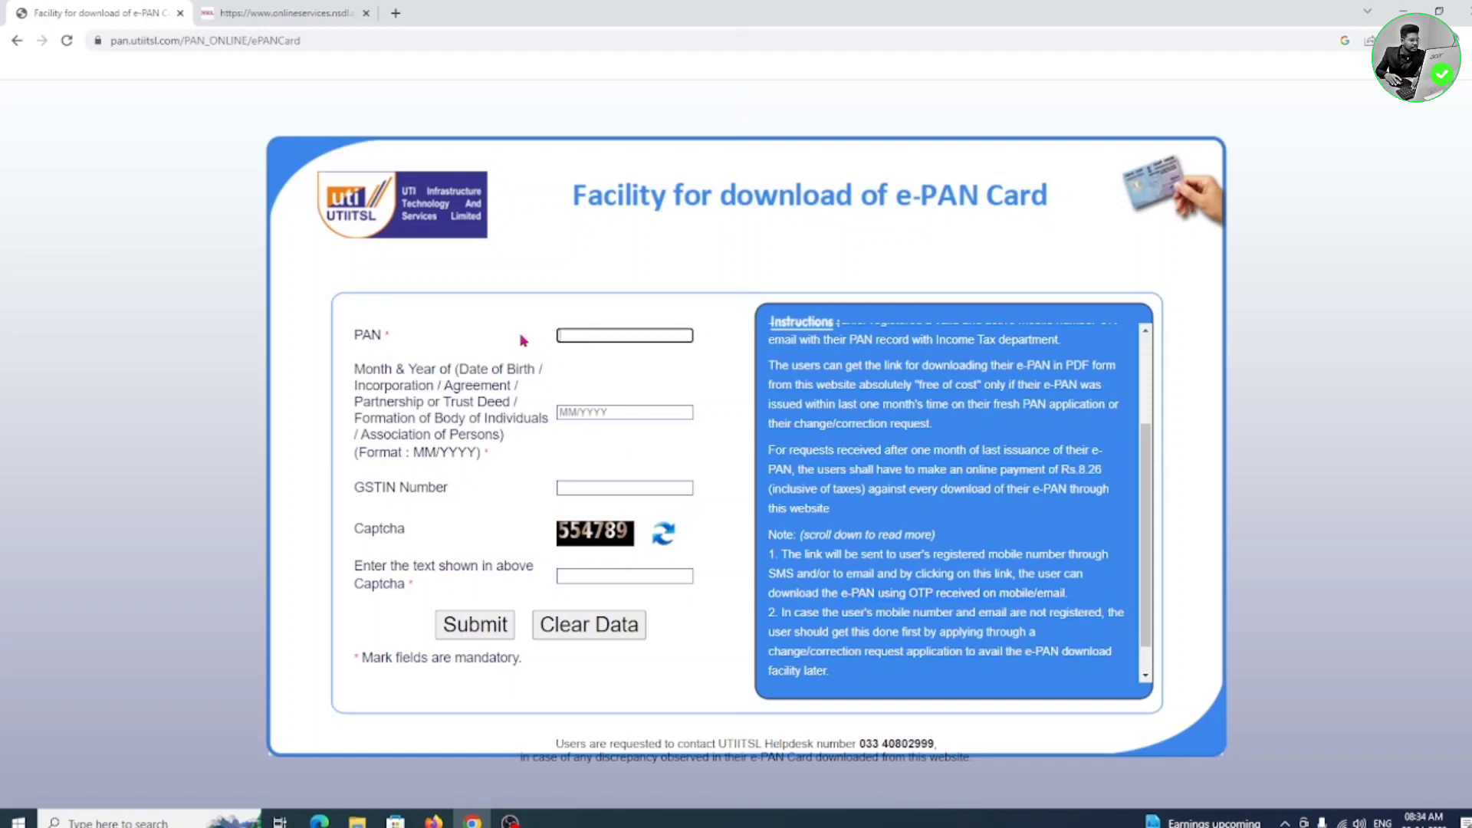
left_click(622, 412)
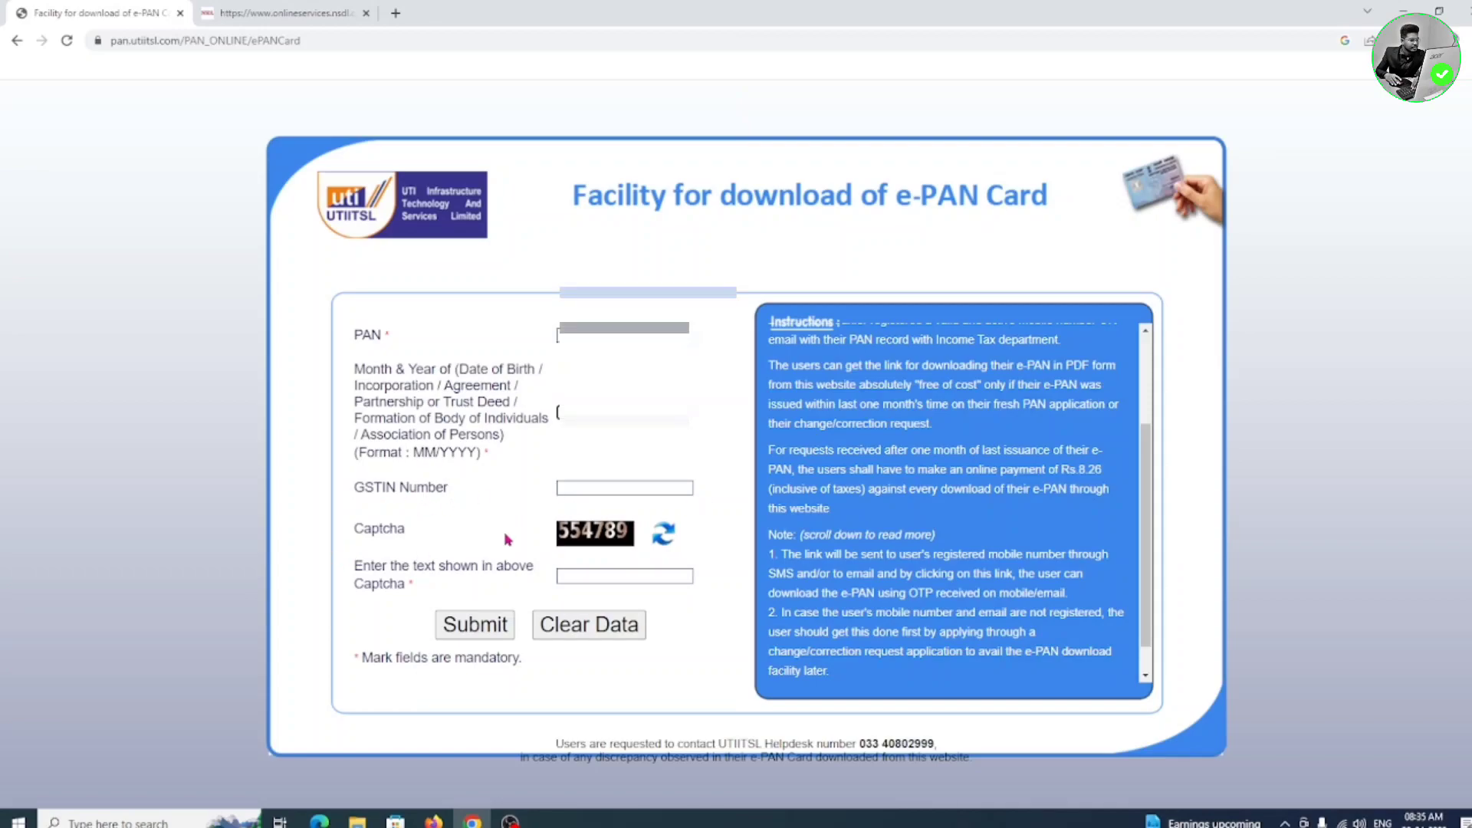
left_click(607, 577)
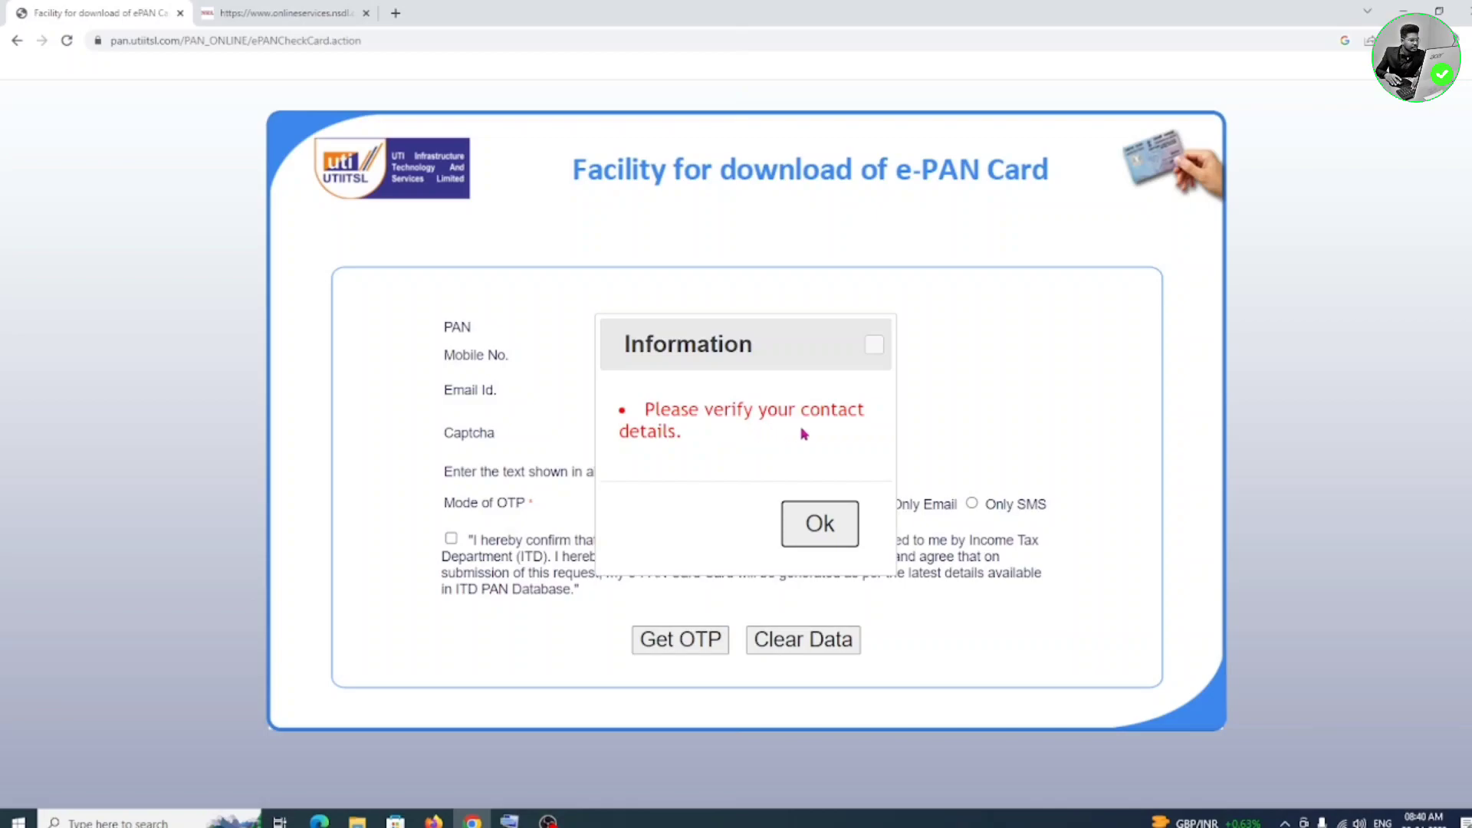
- Dismiss the verify-contact-details notice and enter the new captcha, keeping Both Email and SMS
left_click(838, 523)
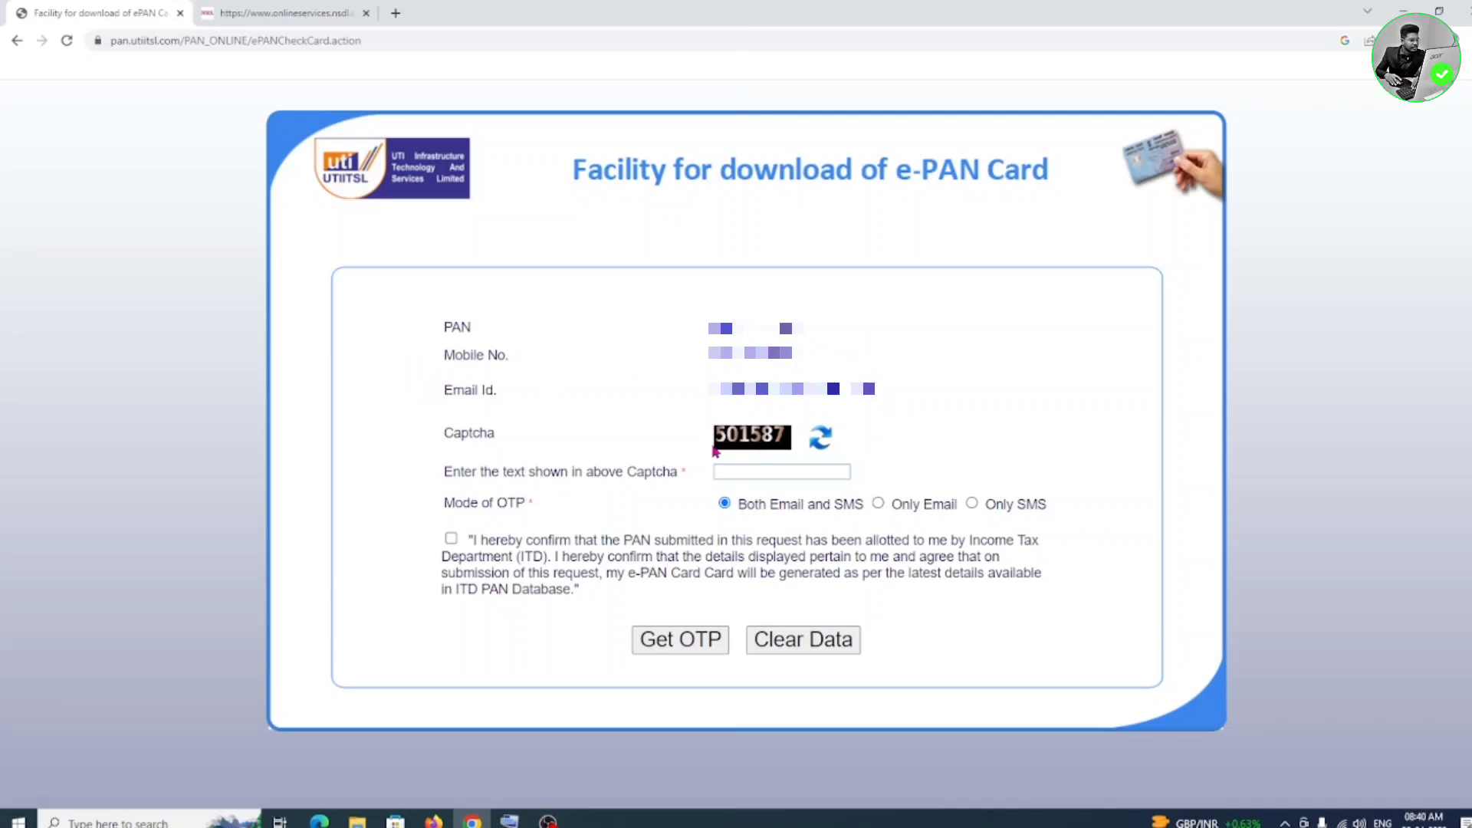
left_click(765, 471)
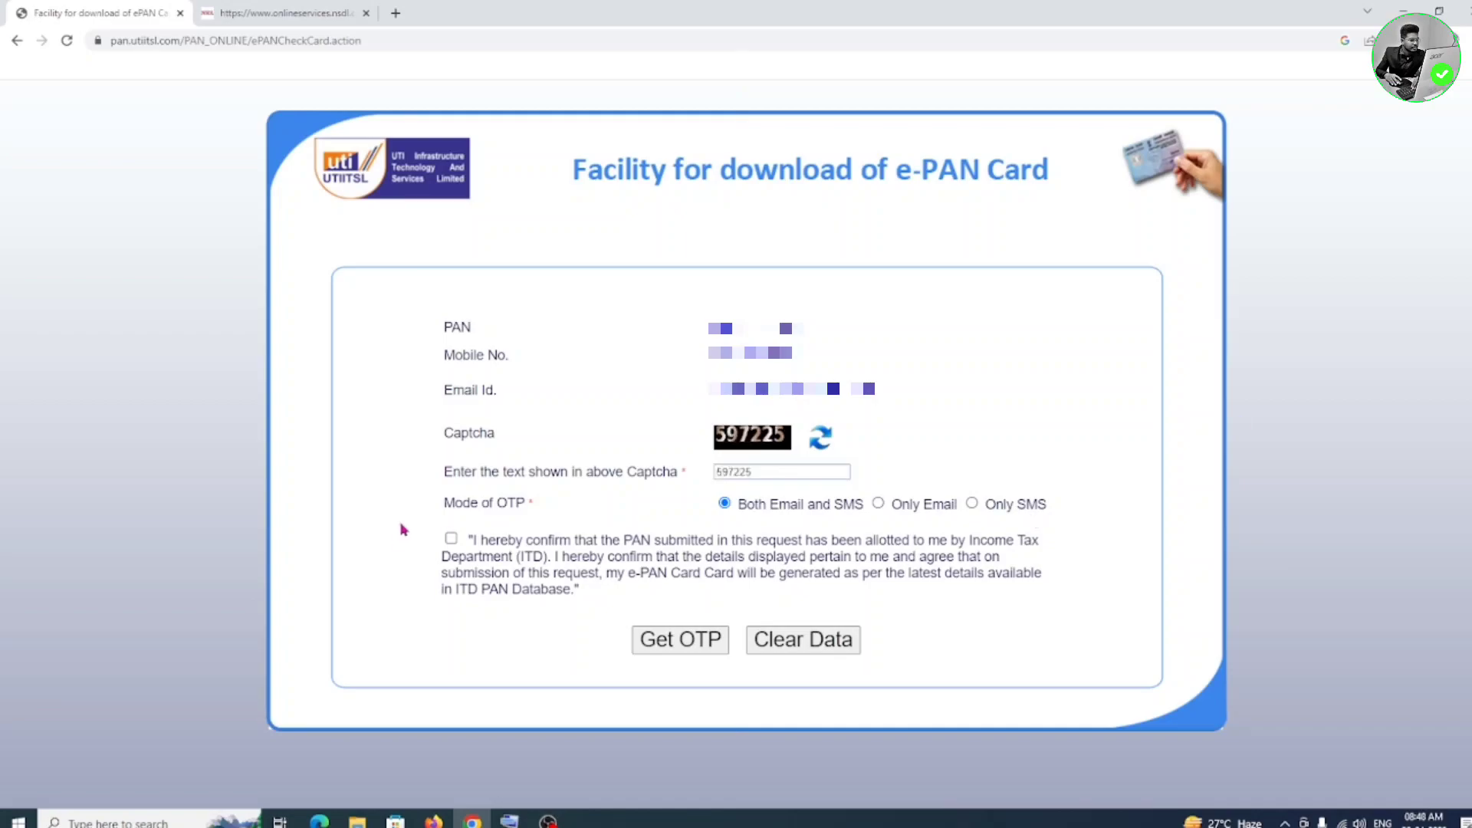
- Request the OTP by email only, confirm PAN ownership, then enter and submit the emailed OTP
left_click(878, 504)
left_click(452, 539)
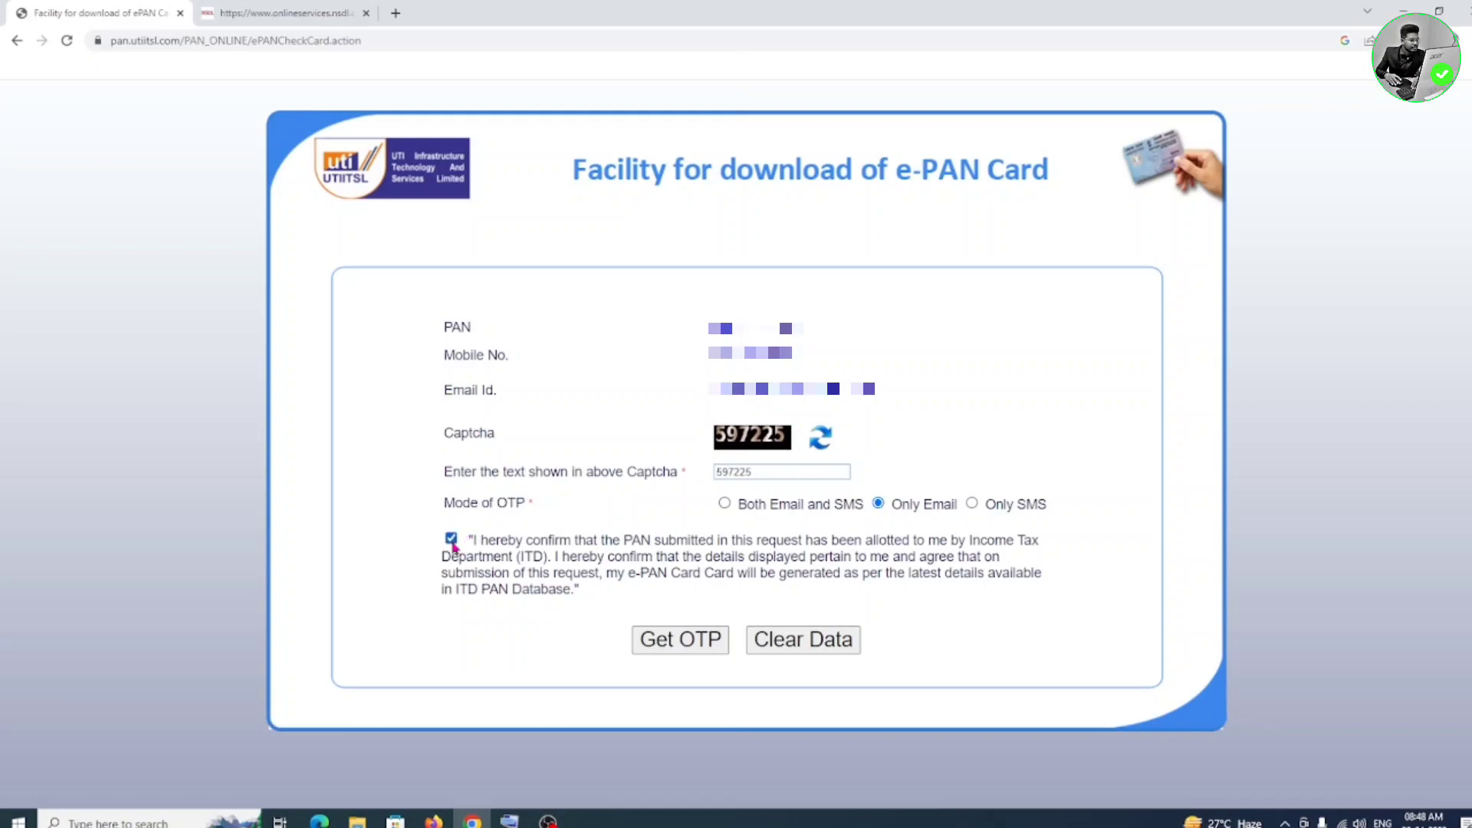
left_click(659, 642)
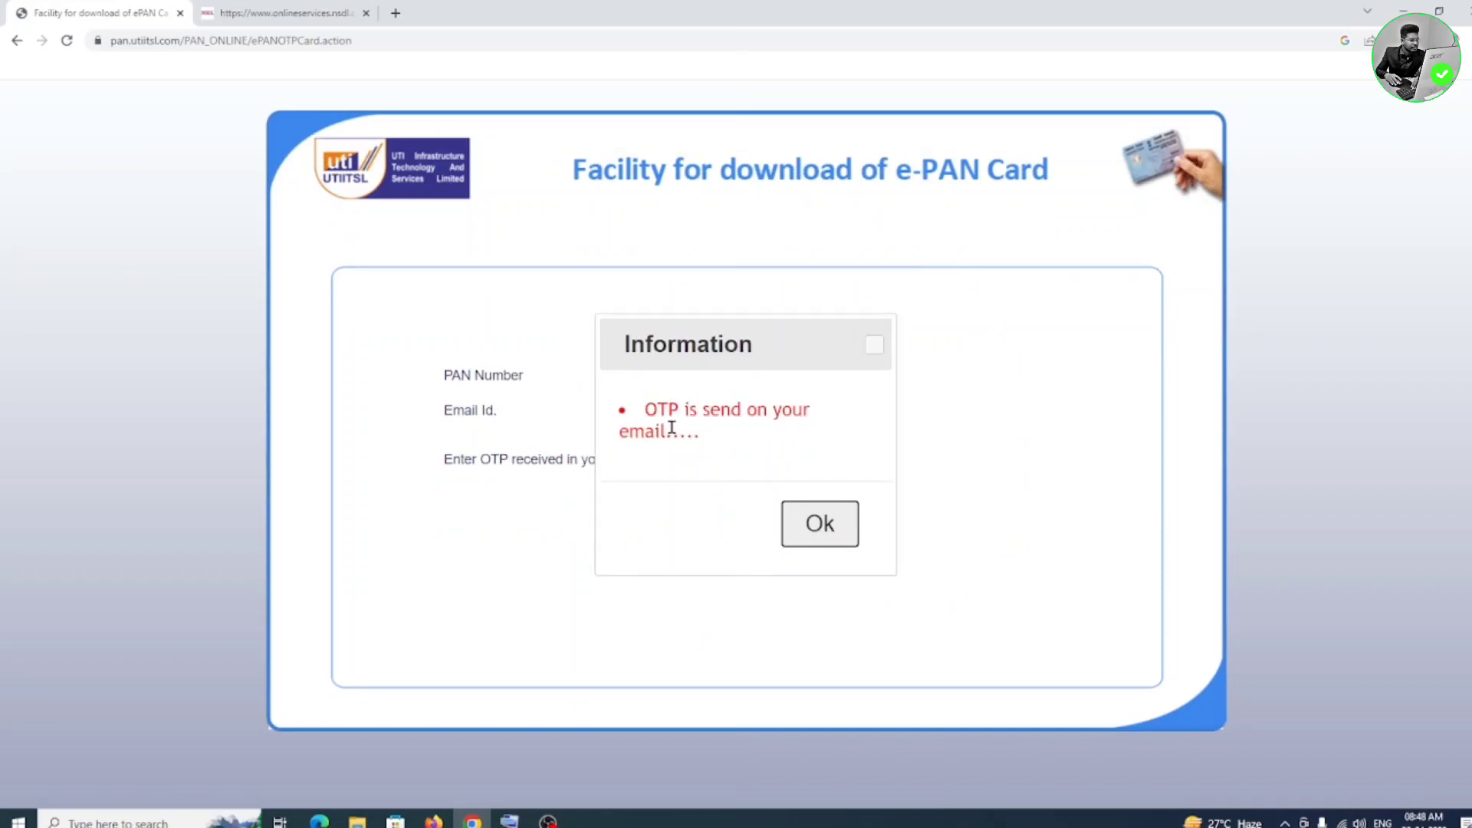
left_click(834, 530)
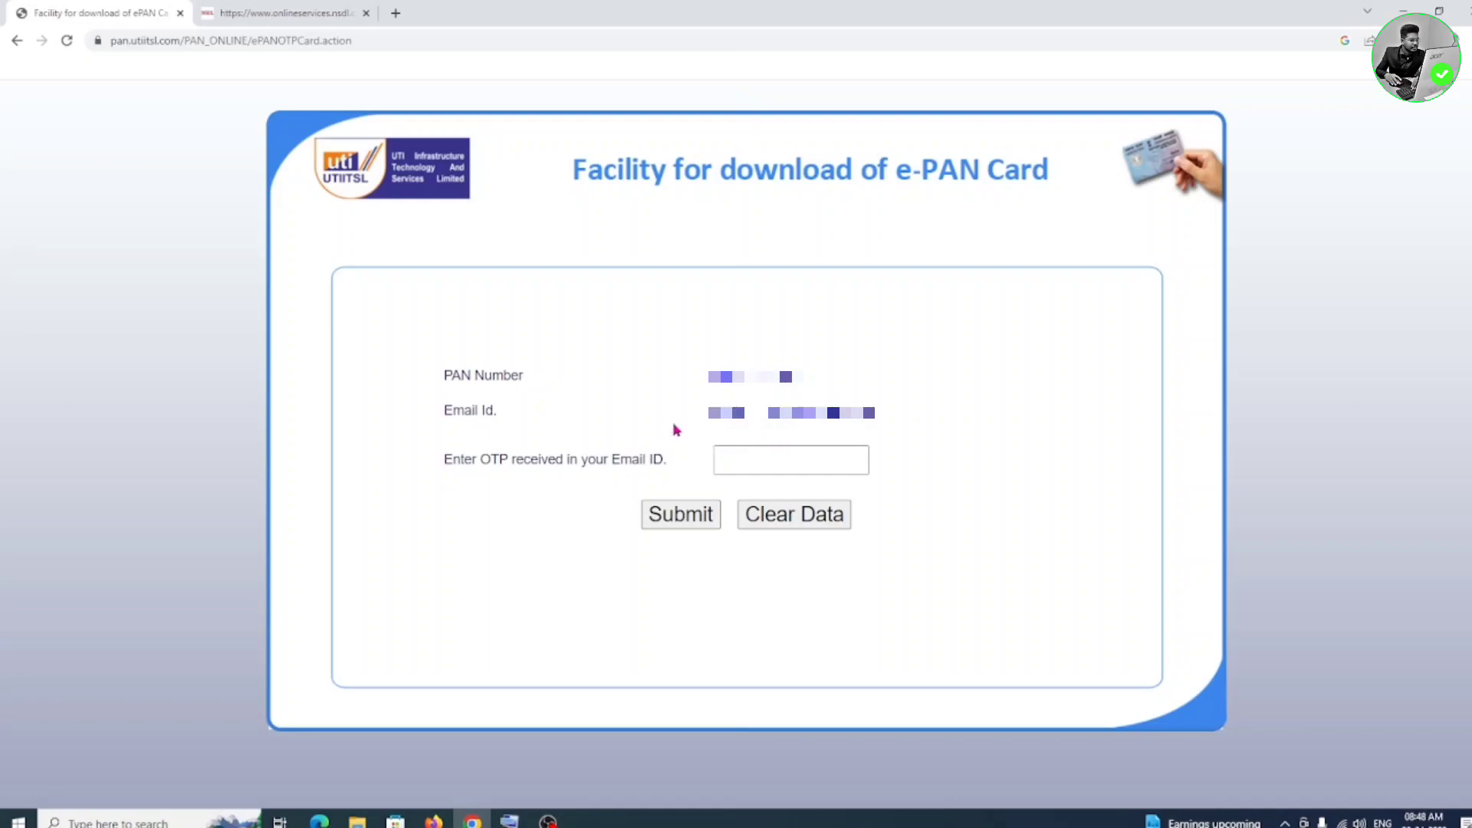
left_click(774, 466)
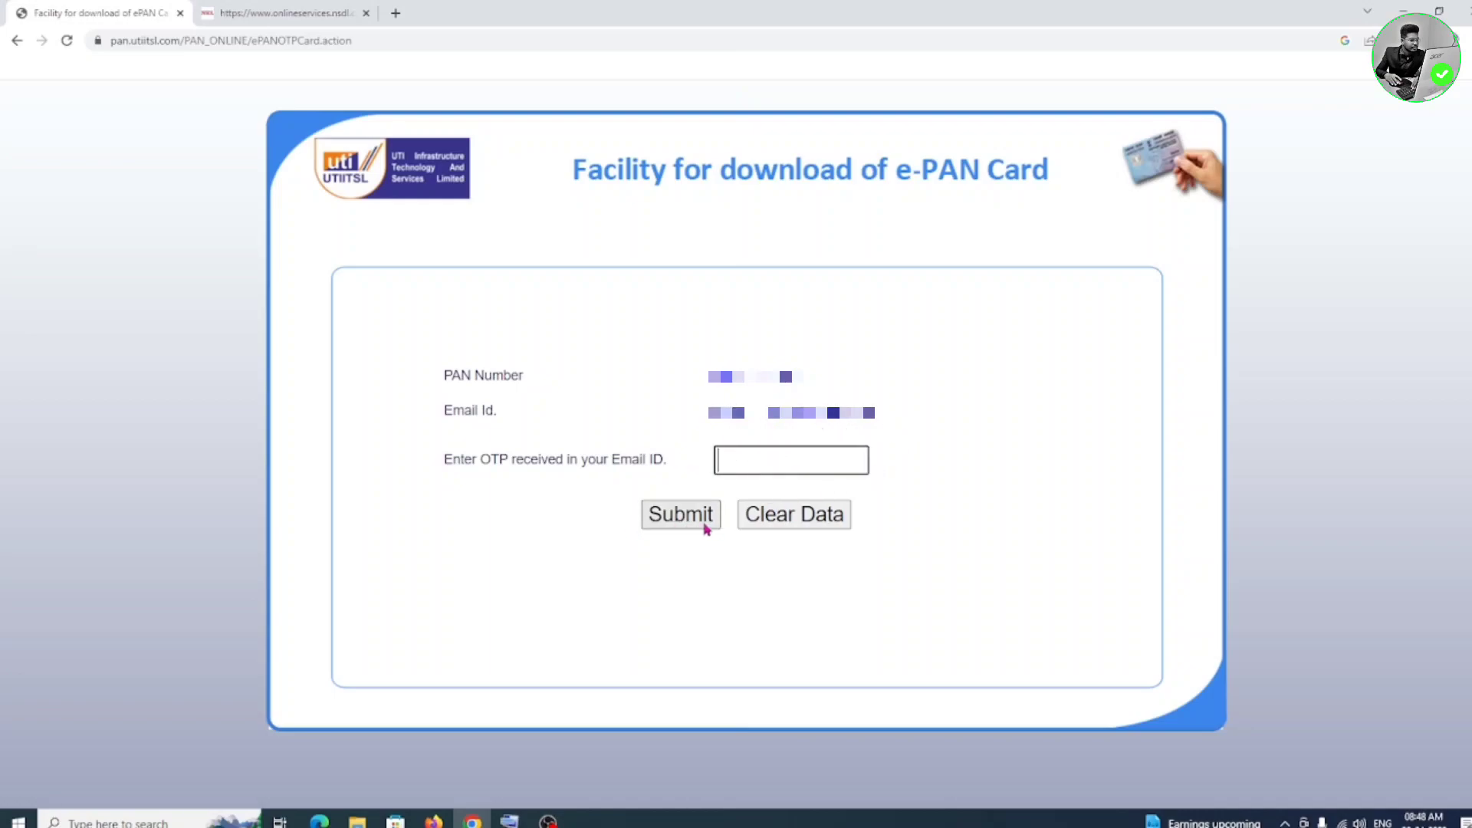
left_click(674, 515)
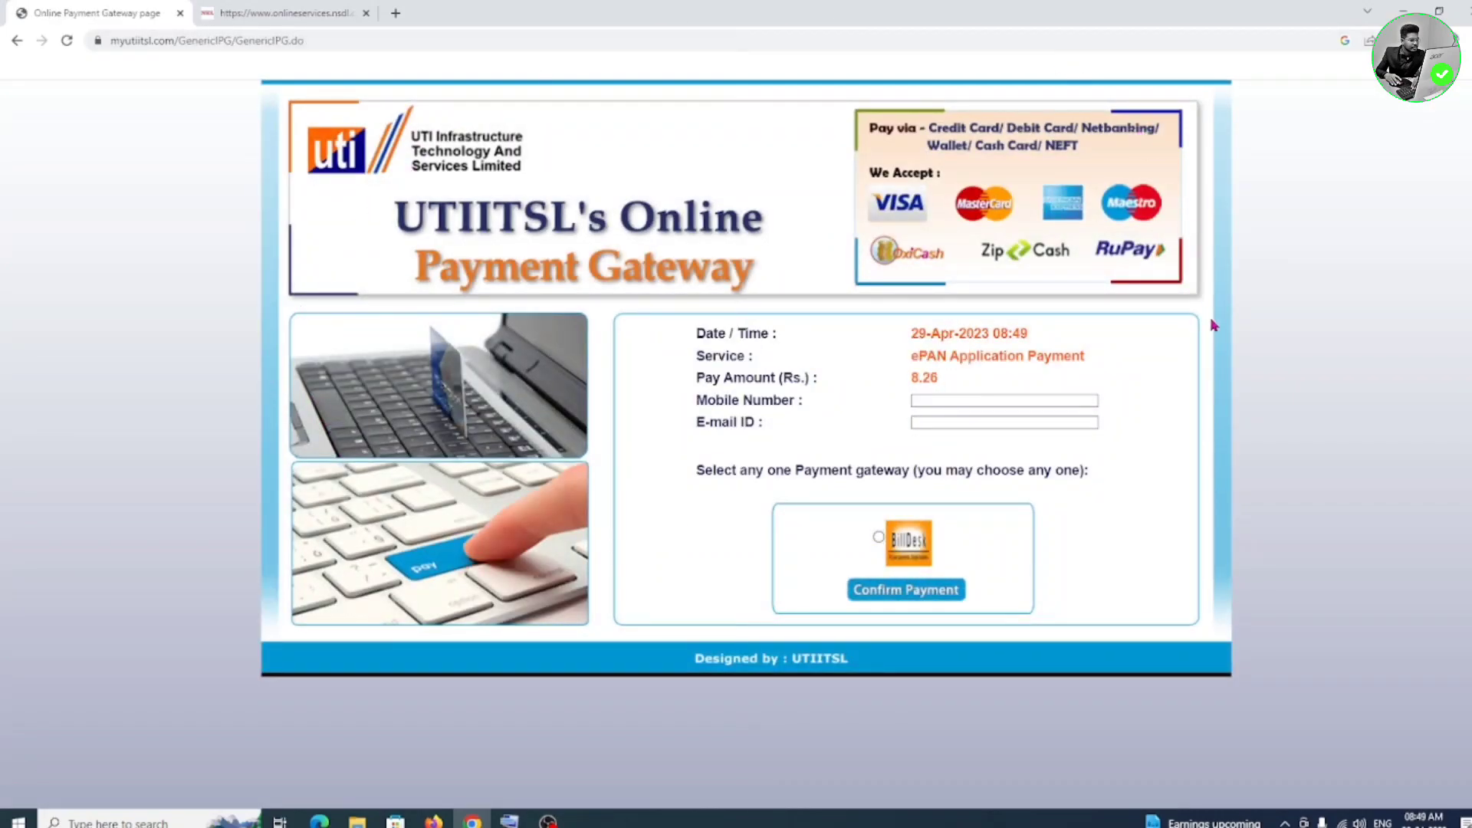
- Fill in the mobile number and e-mail ID, choose BillDesk, and confirm the Rs. 8.26 payment
left_click(960, 399)
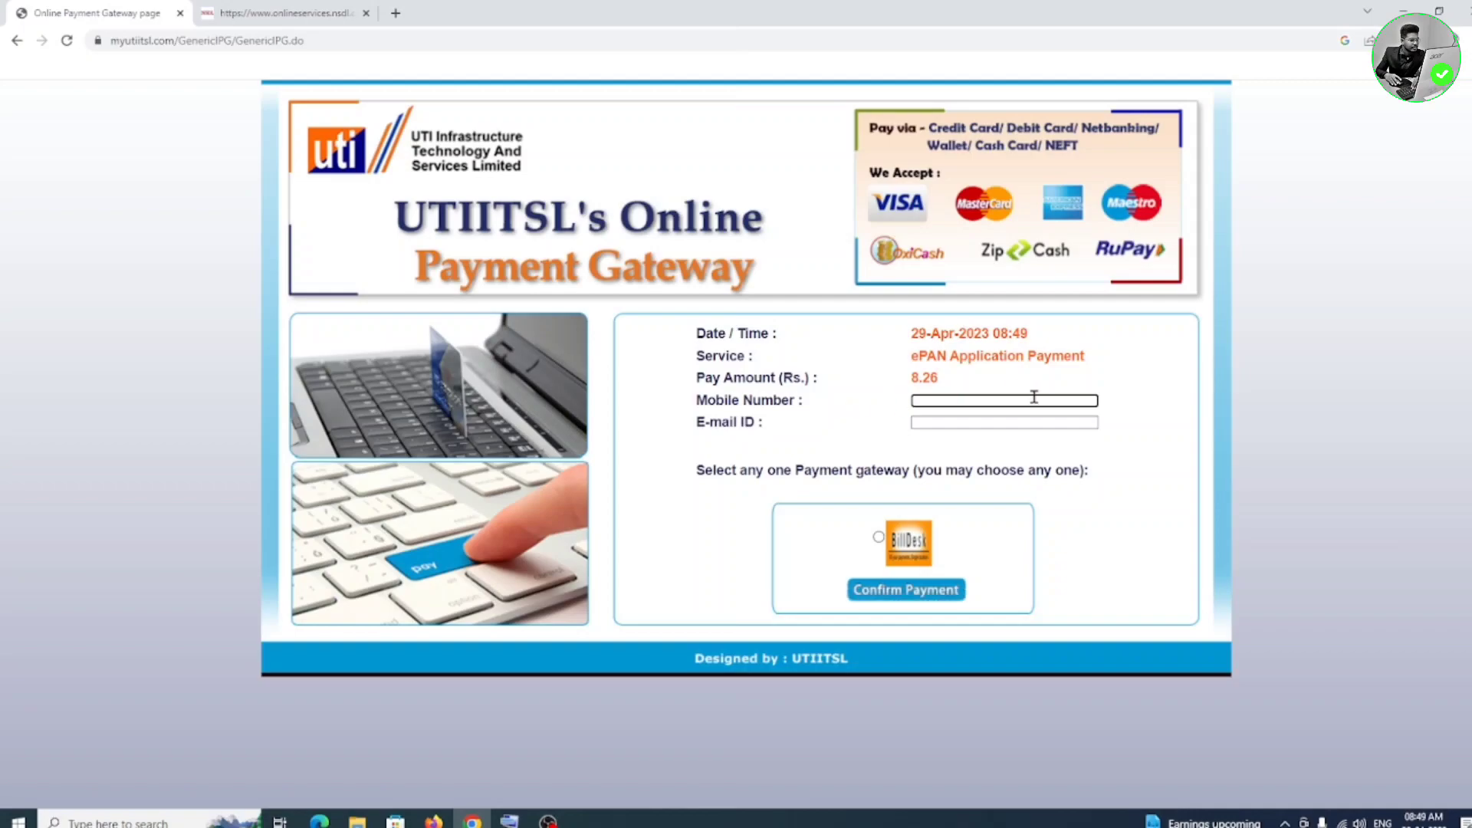
left_click(964, 422)
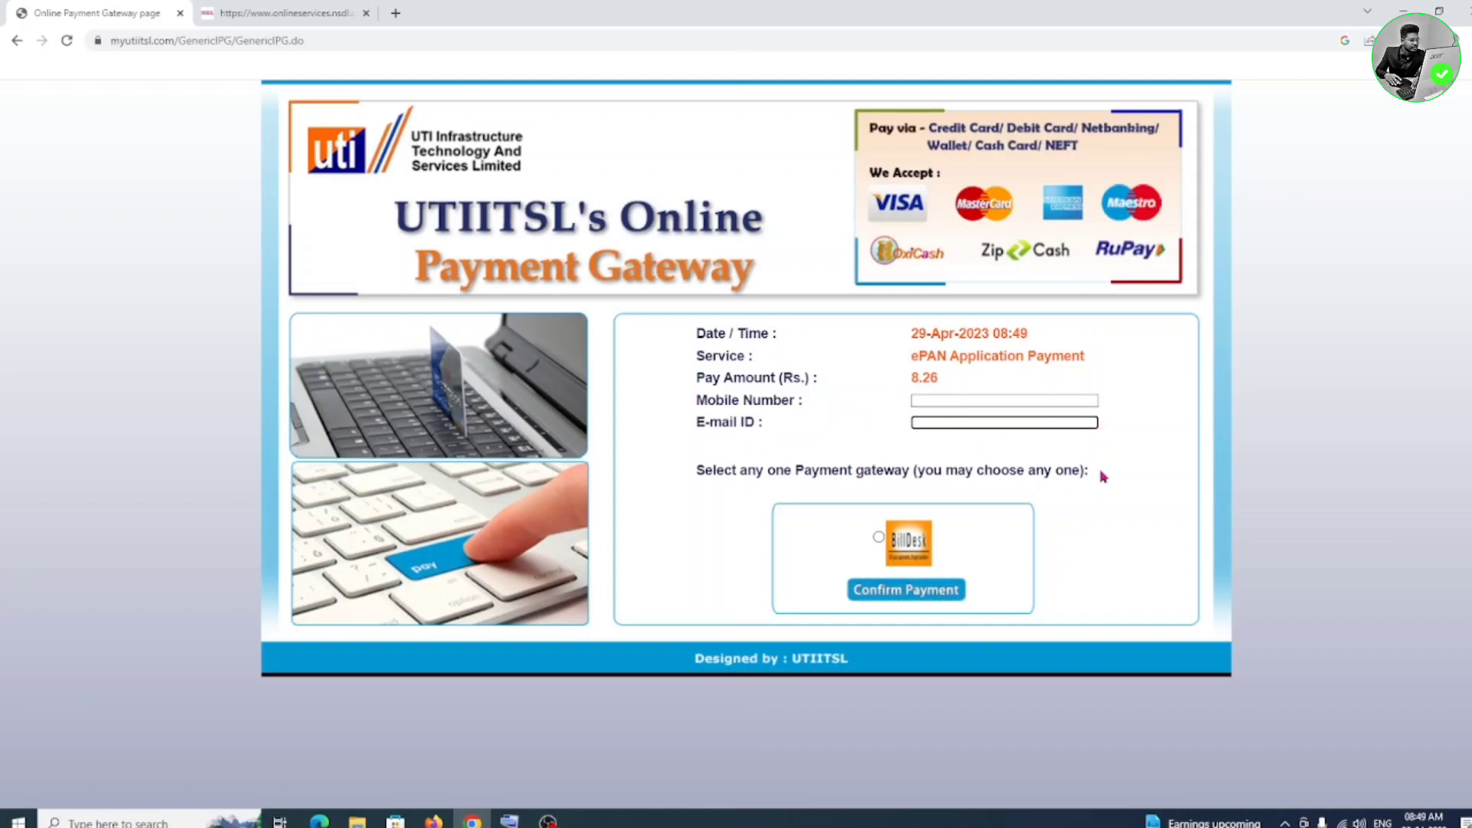
left_click(879, 538)
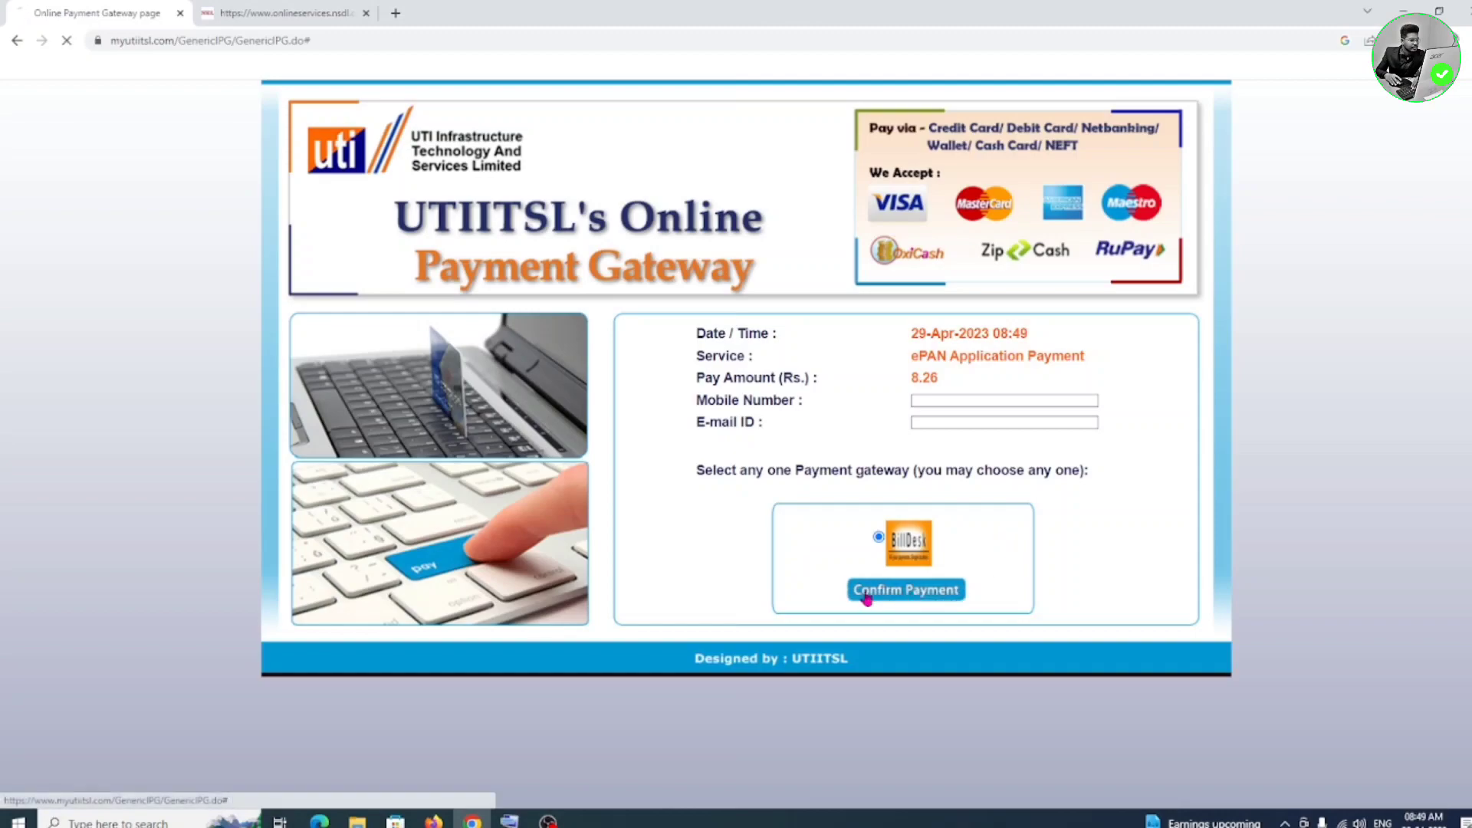
left_click(911, 594)
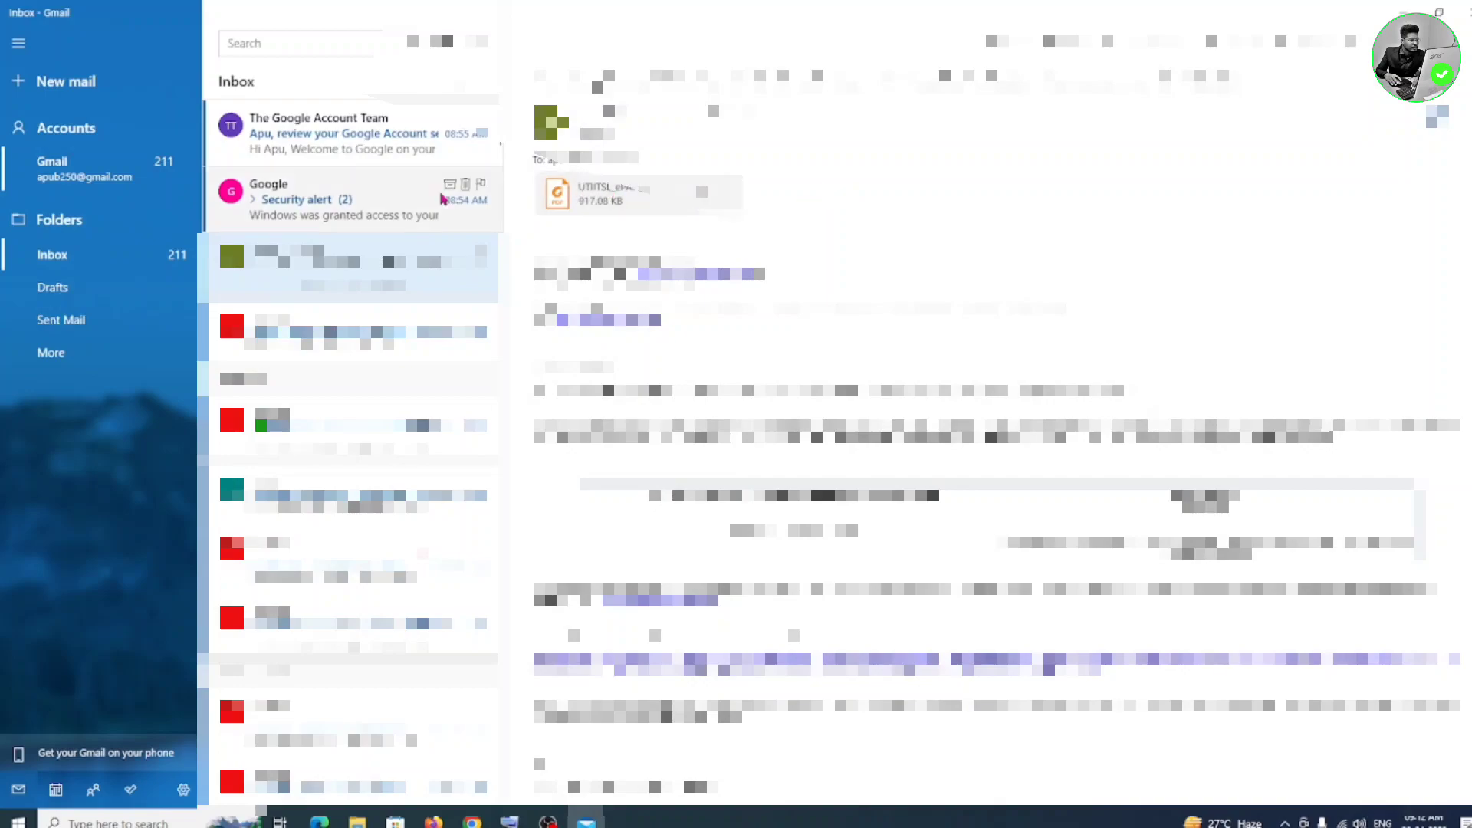
- Open the 917.08 KB UTIITSL PDF attachment to view the one-page e-PAN card in Foxit
left_click(610, 199)
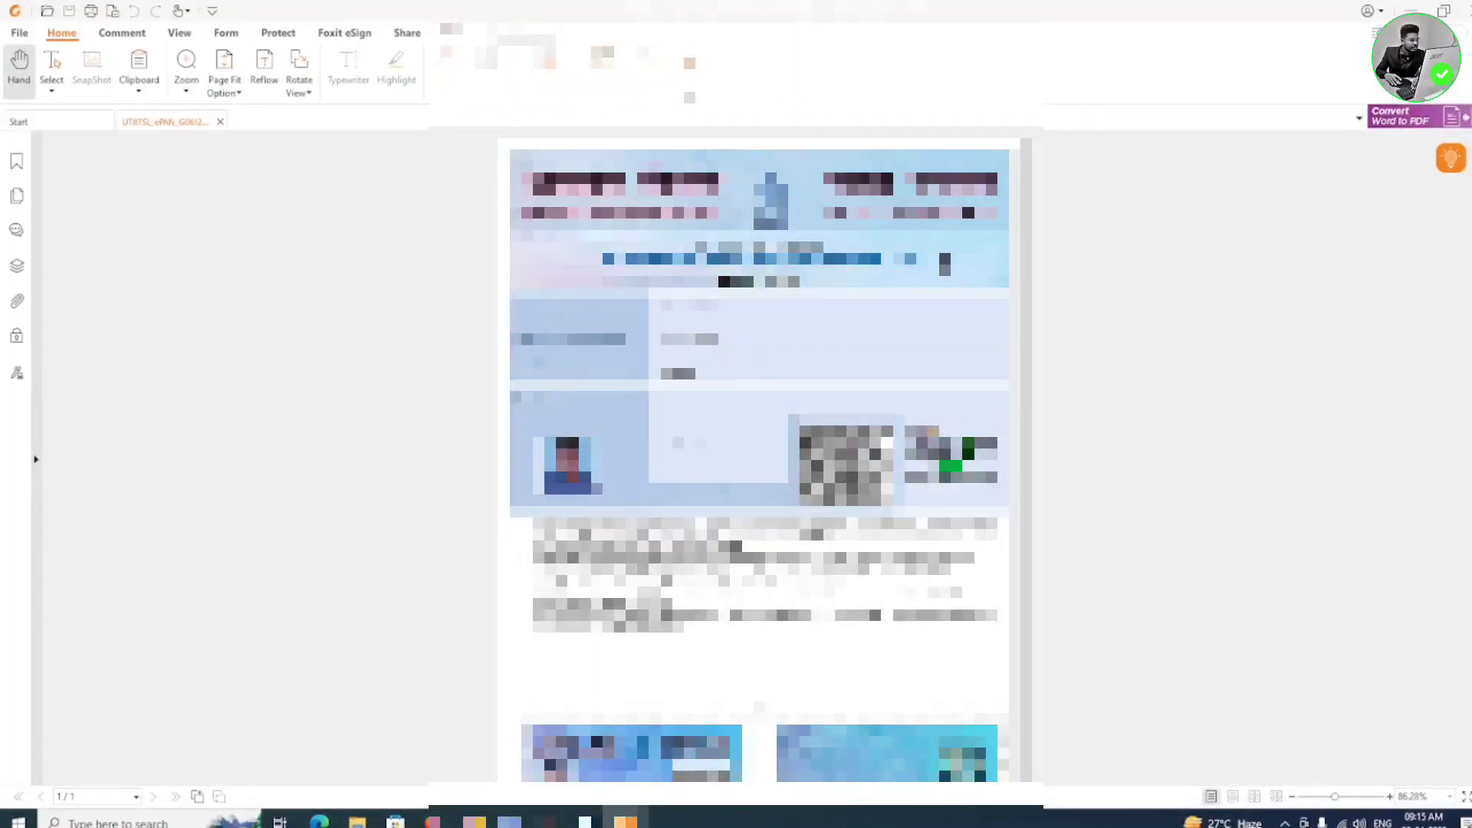
- Scroll through the e-PAN card PDF, then bring the NSDL Download e-PAN Card page back via Chrome
scroll(759, 460, "down", 3)
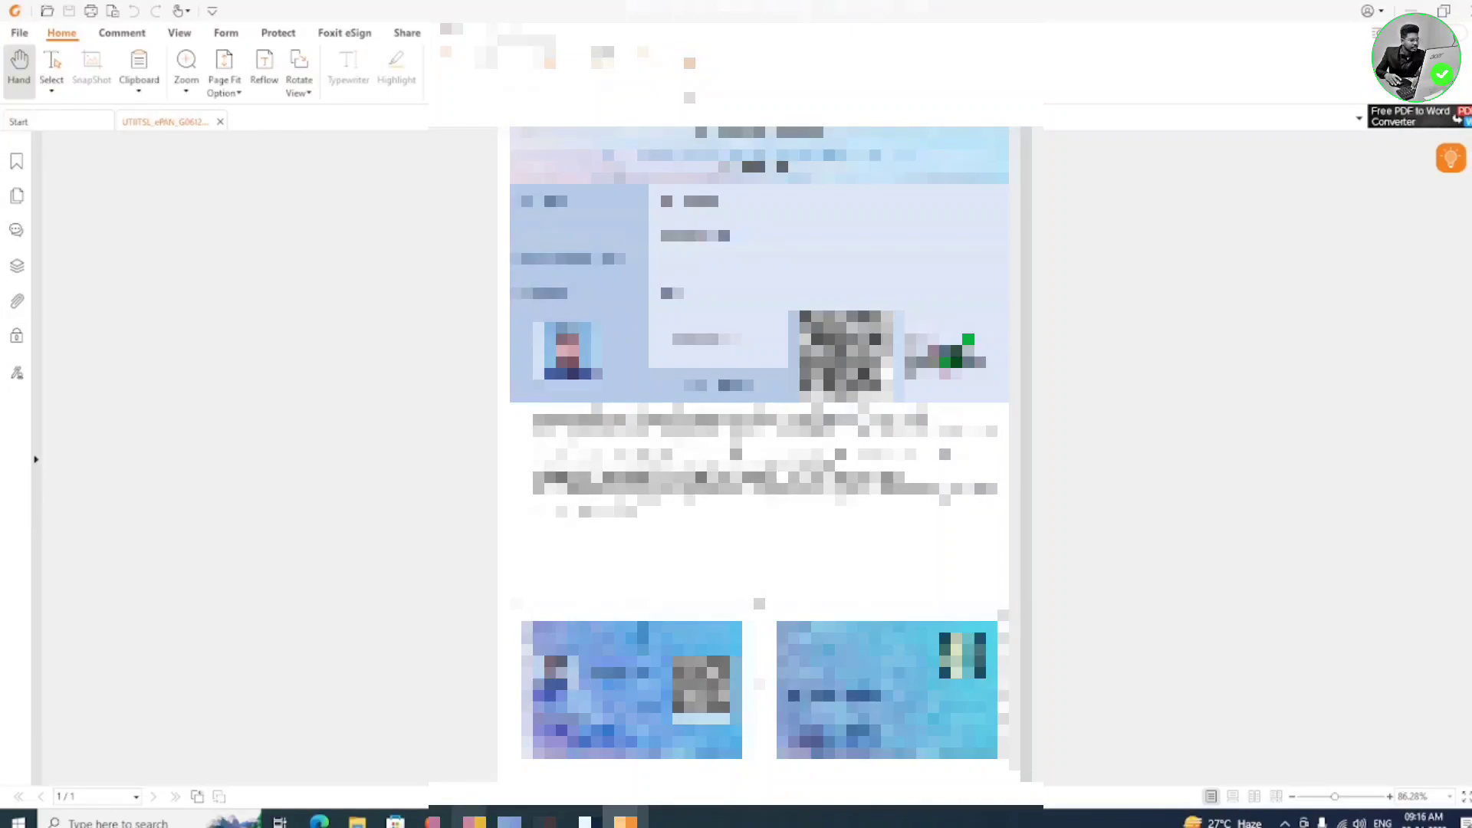
left_click(474, 820)
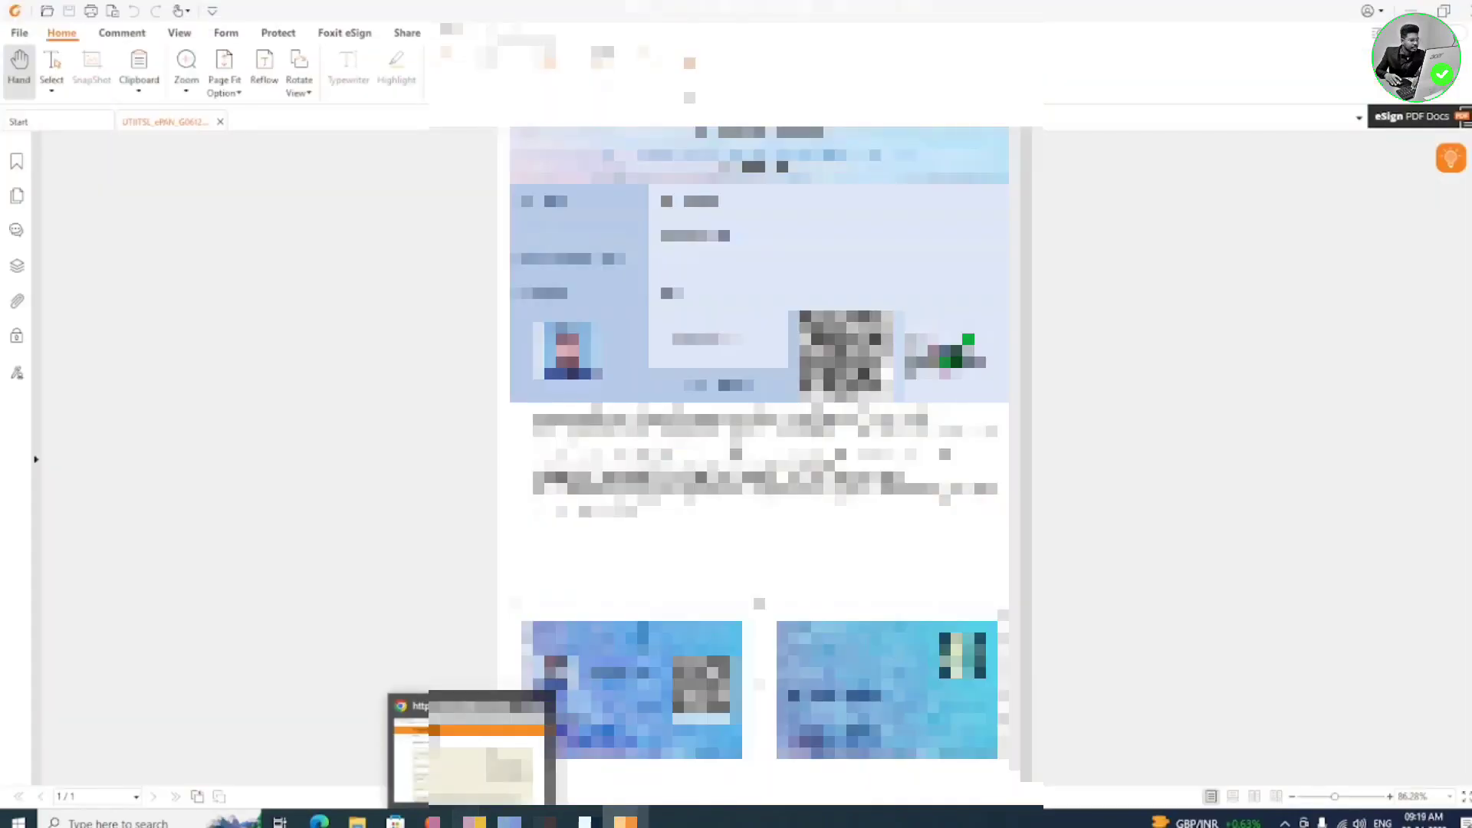
left_click(475, 820)
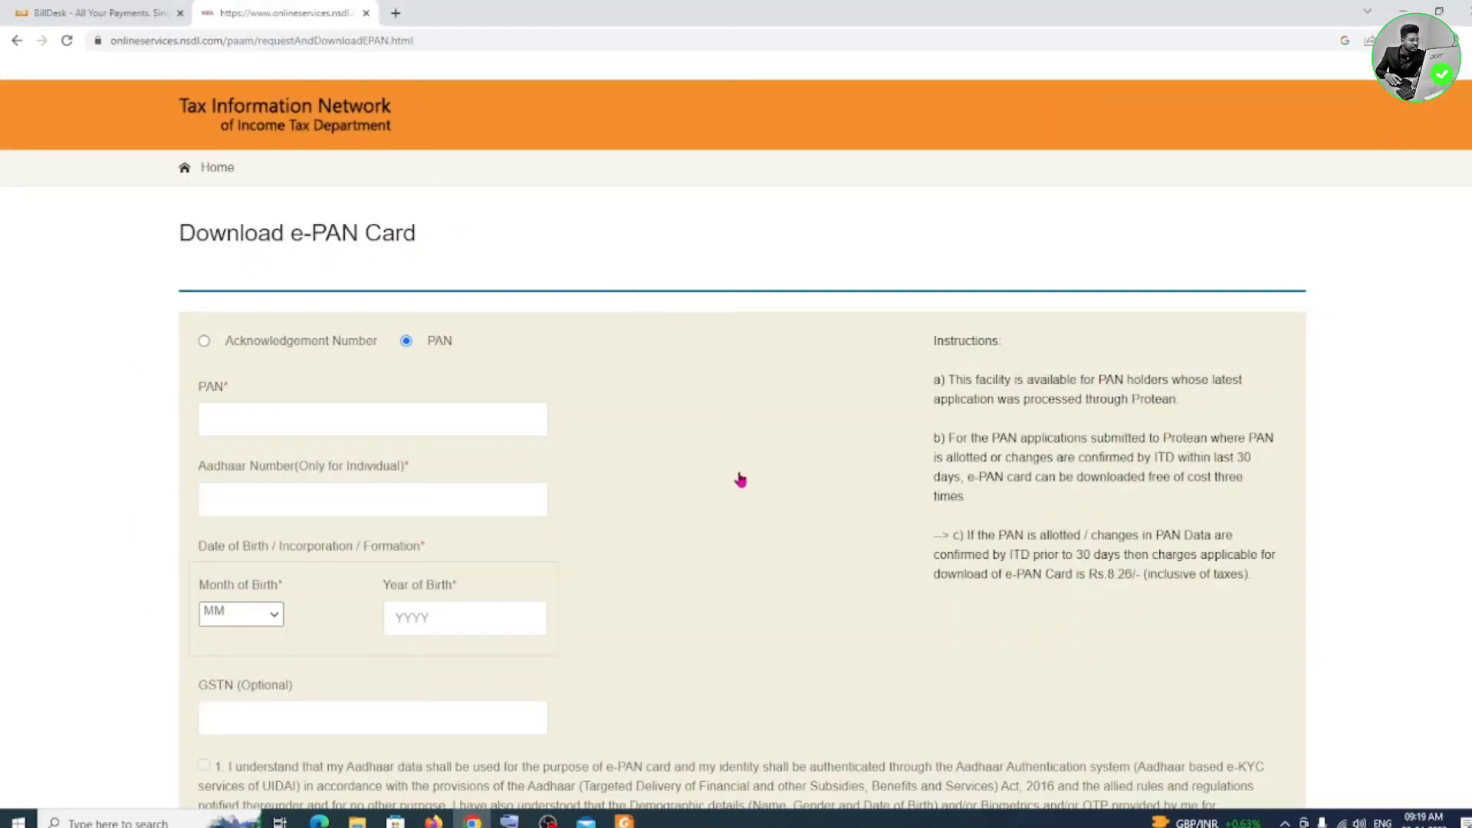
- Fill in the PAN and Aadhaar number, set Month of Birth to August, enter the birth year, and scroll down past GSTN
left_click(301, 418)
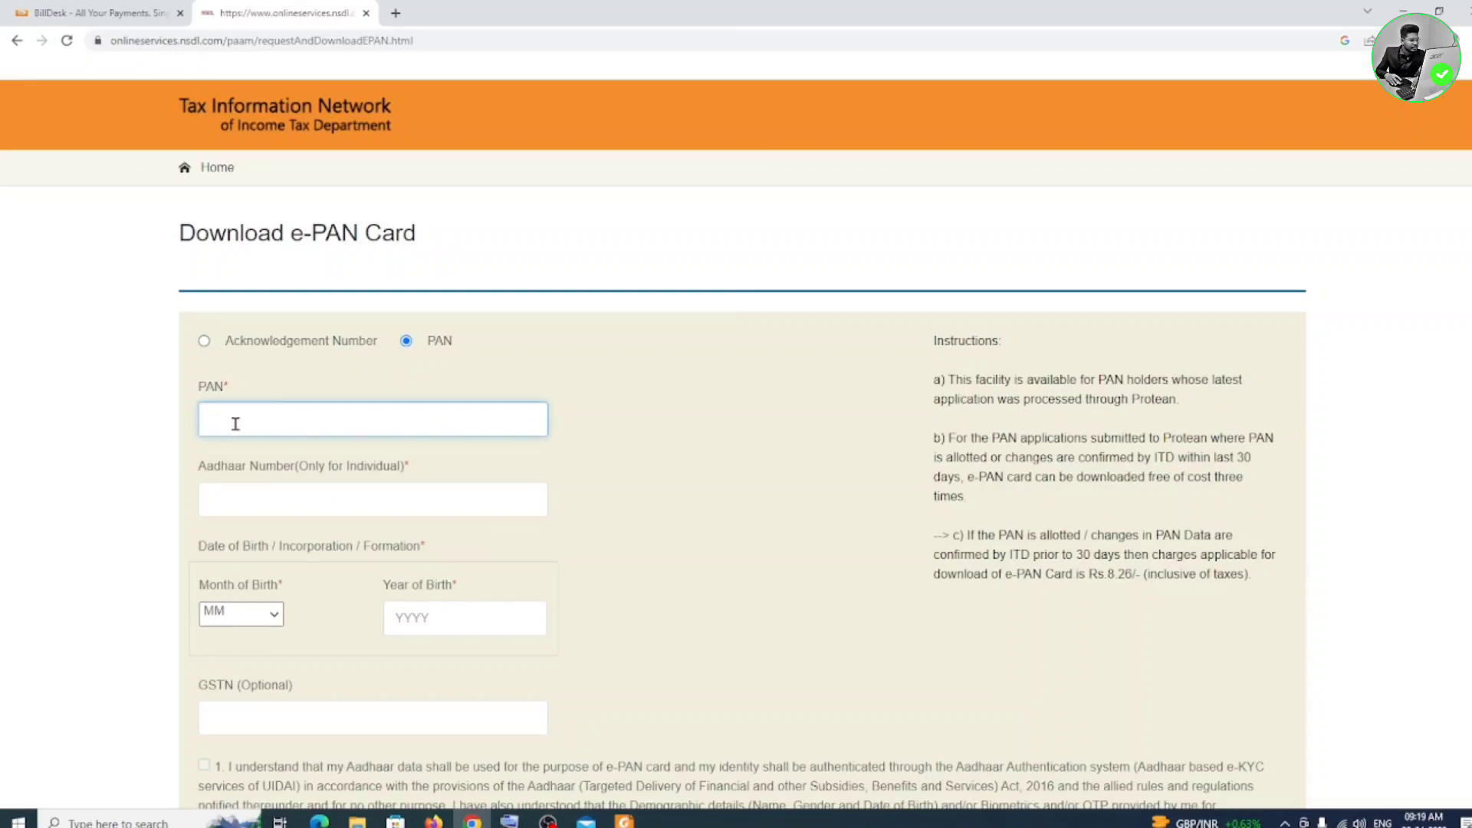
left_click(261, 504)
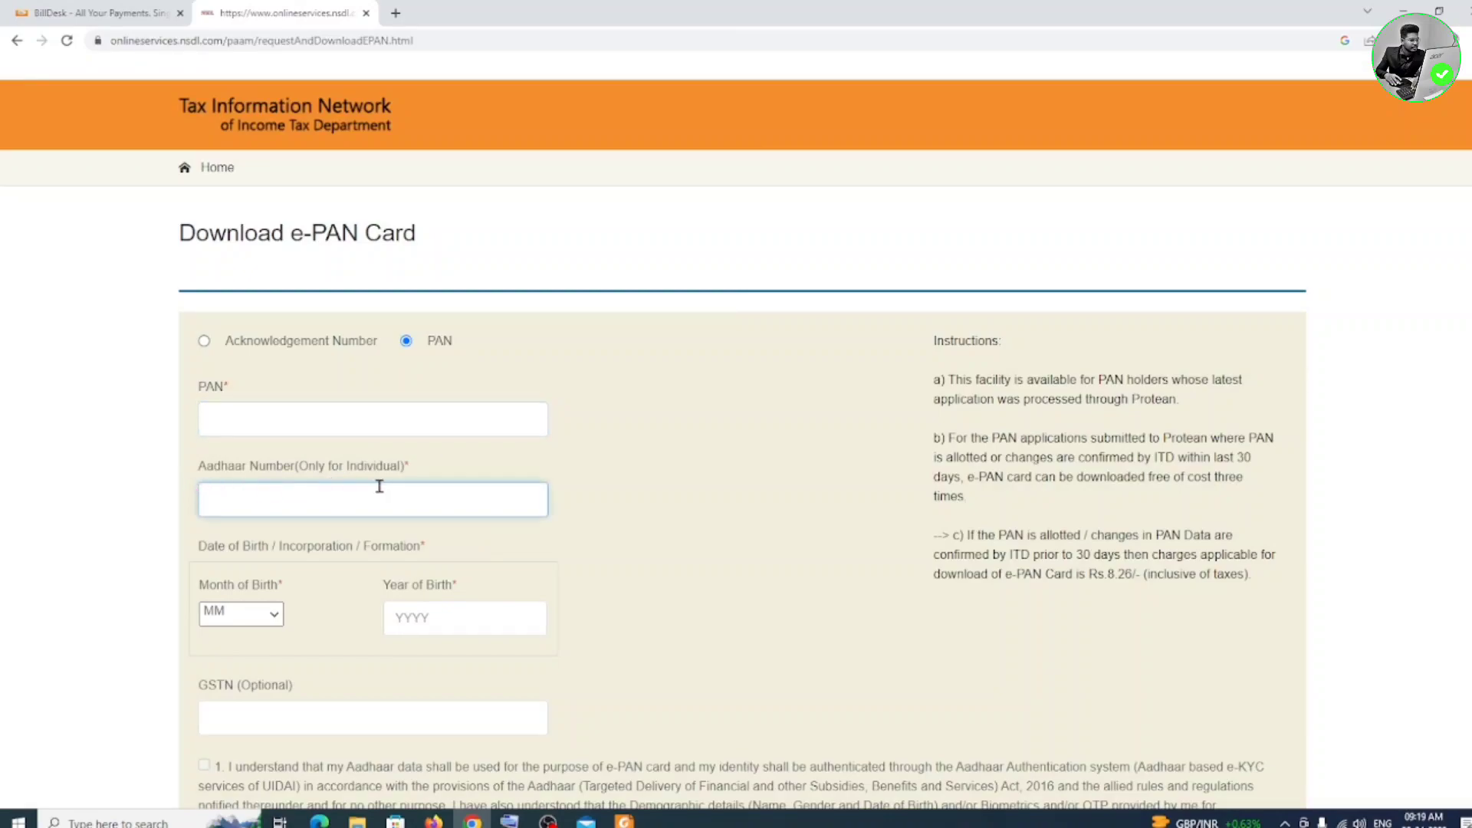
left_click(258, 615)
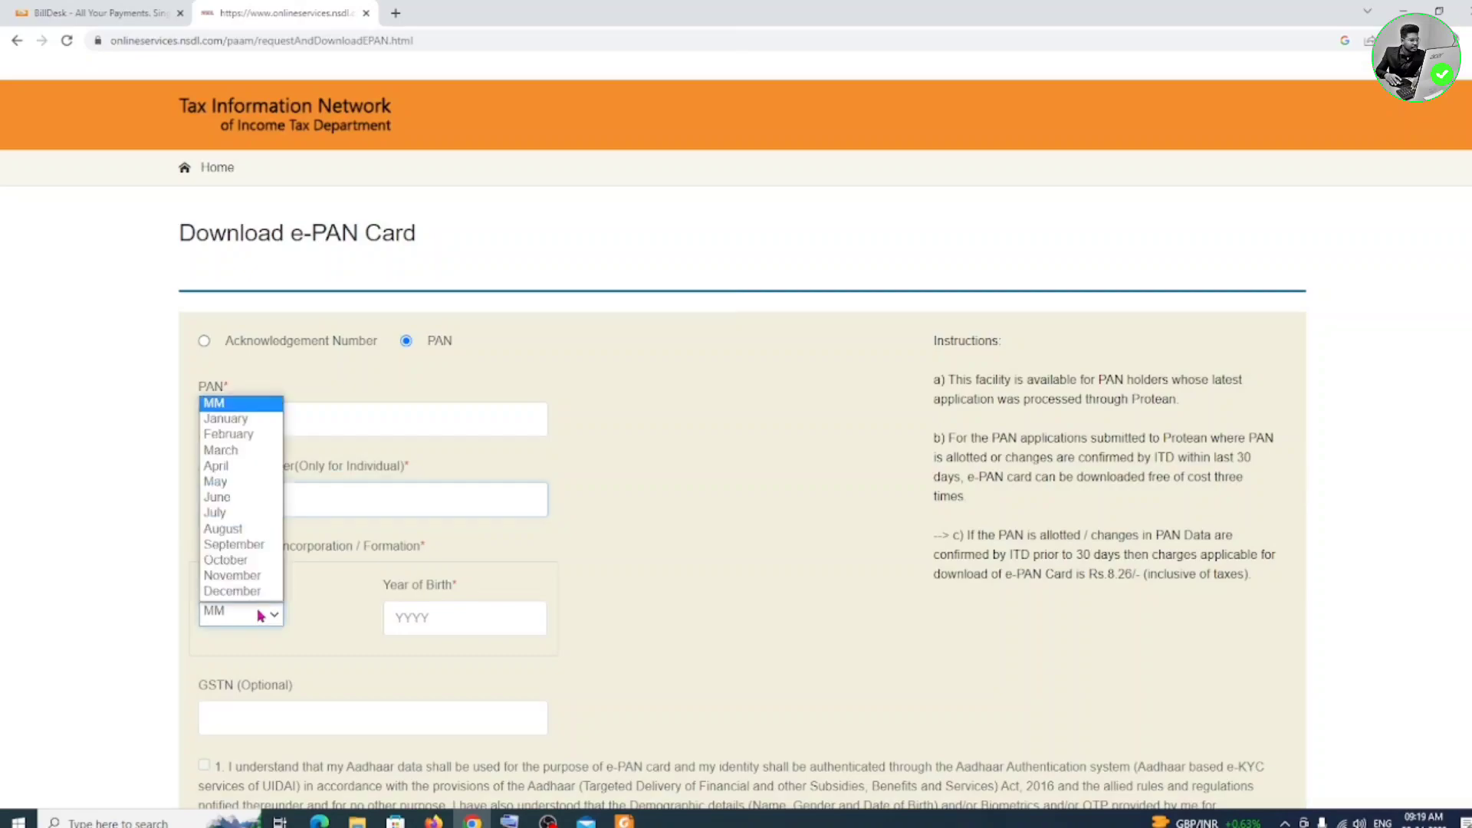
left_click(246, 531)
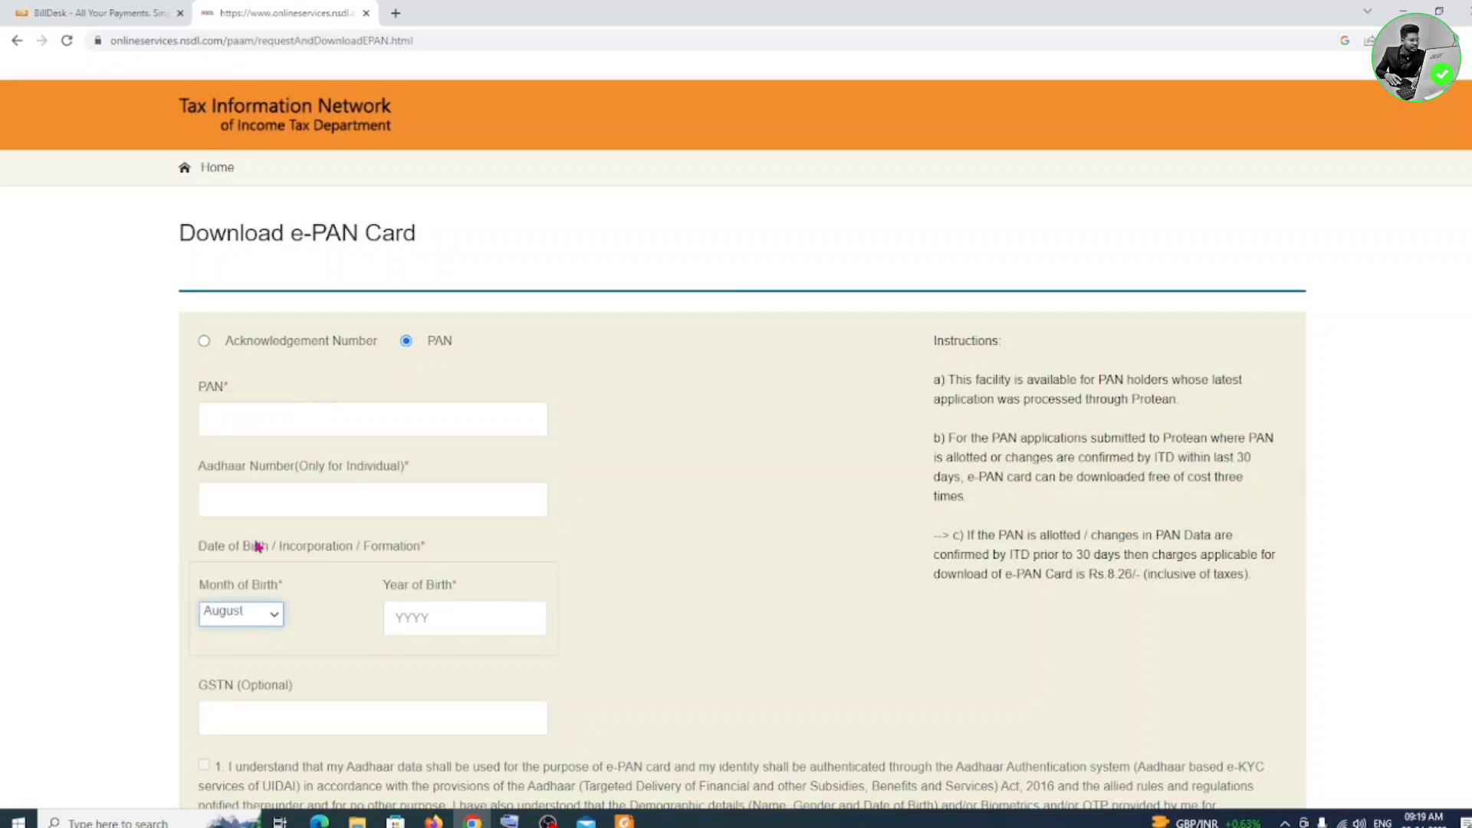
left_click(440, 610)
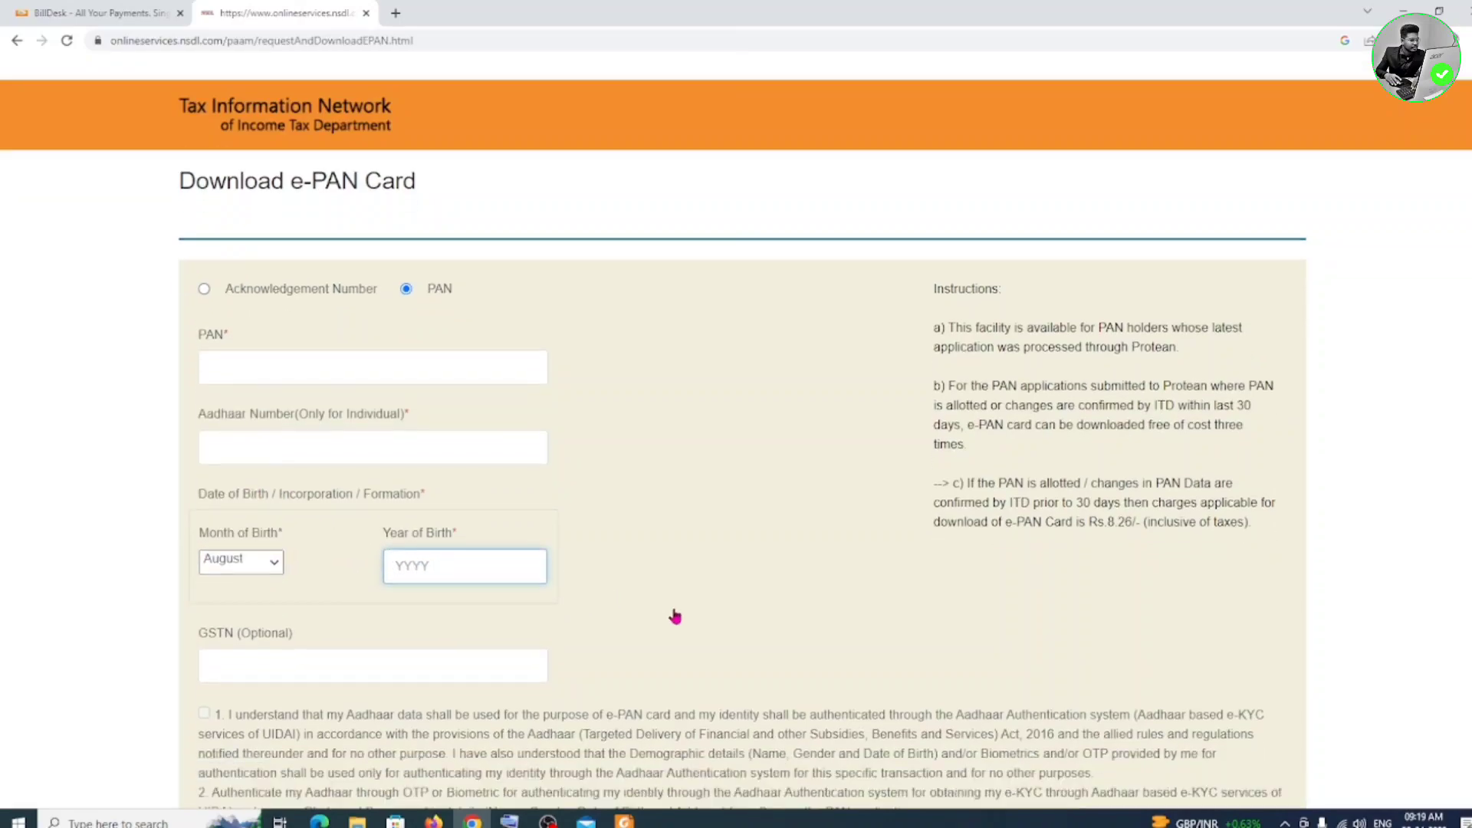
scroll(671, 614, "down", 3)
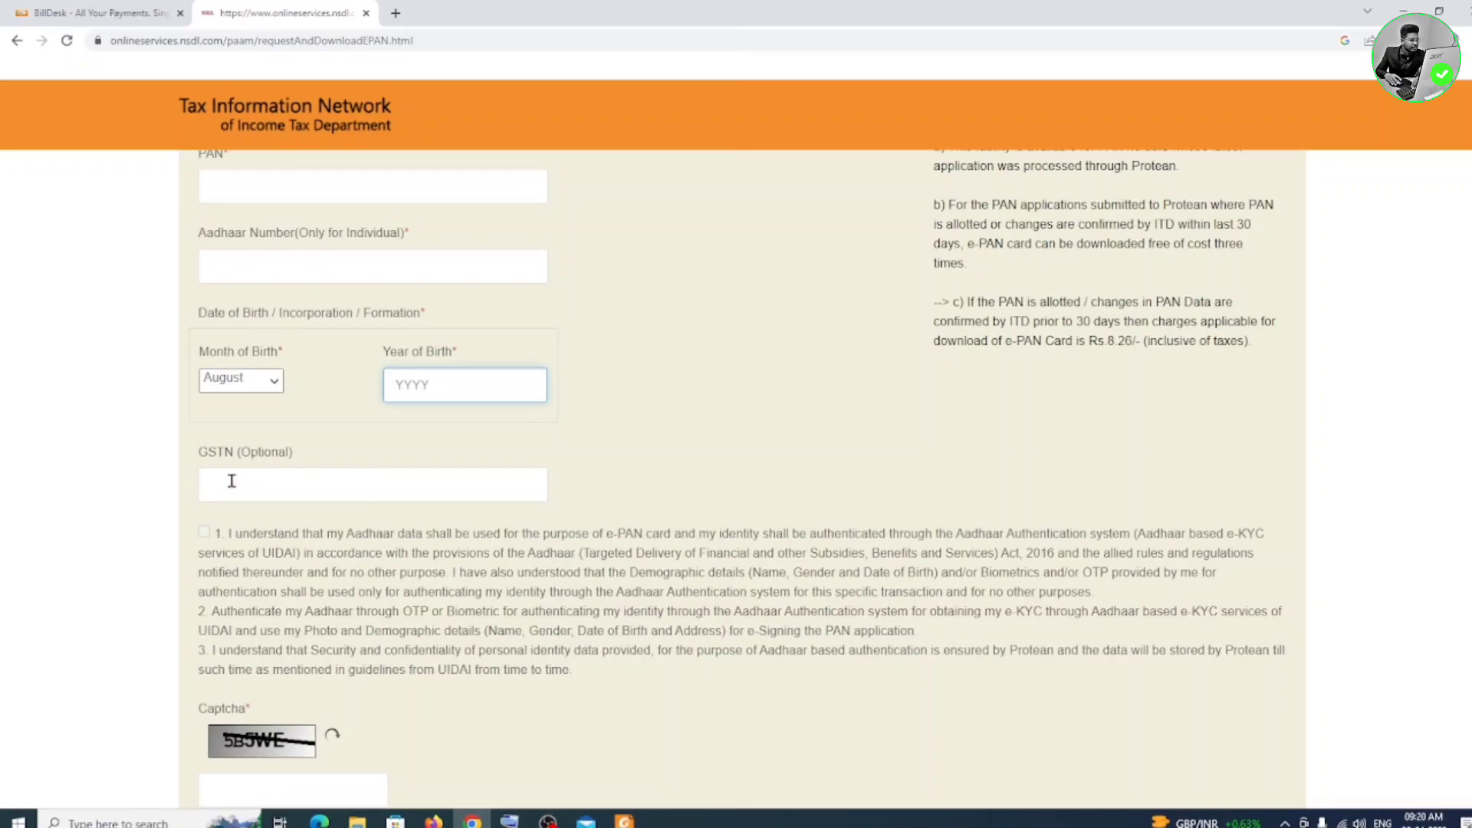
left_click(410, 485)
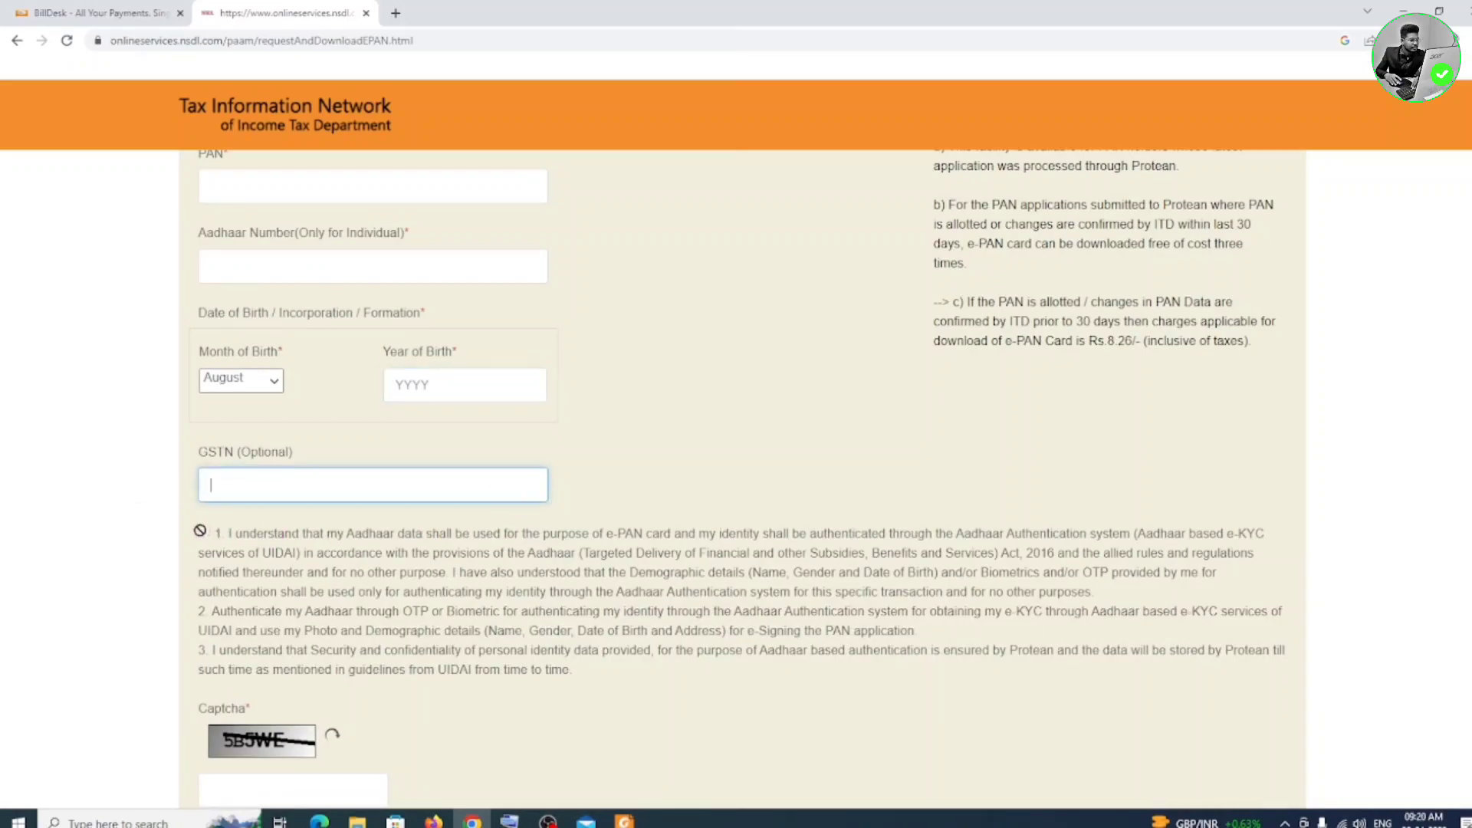
scroll(606, 652, "down", 2)
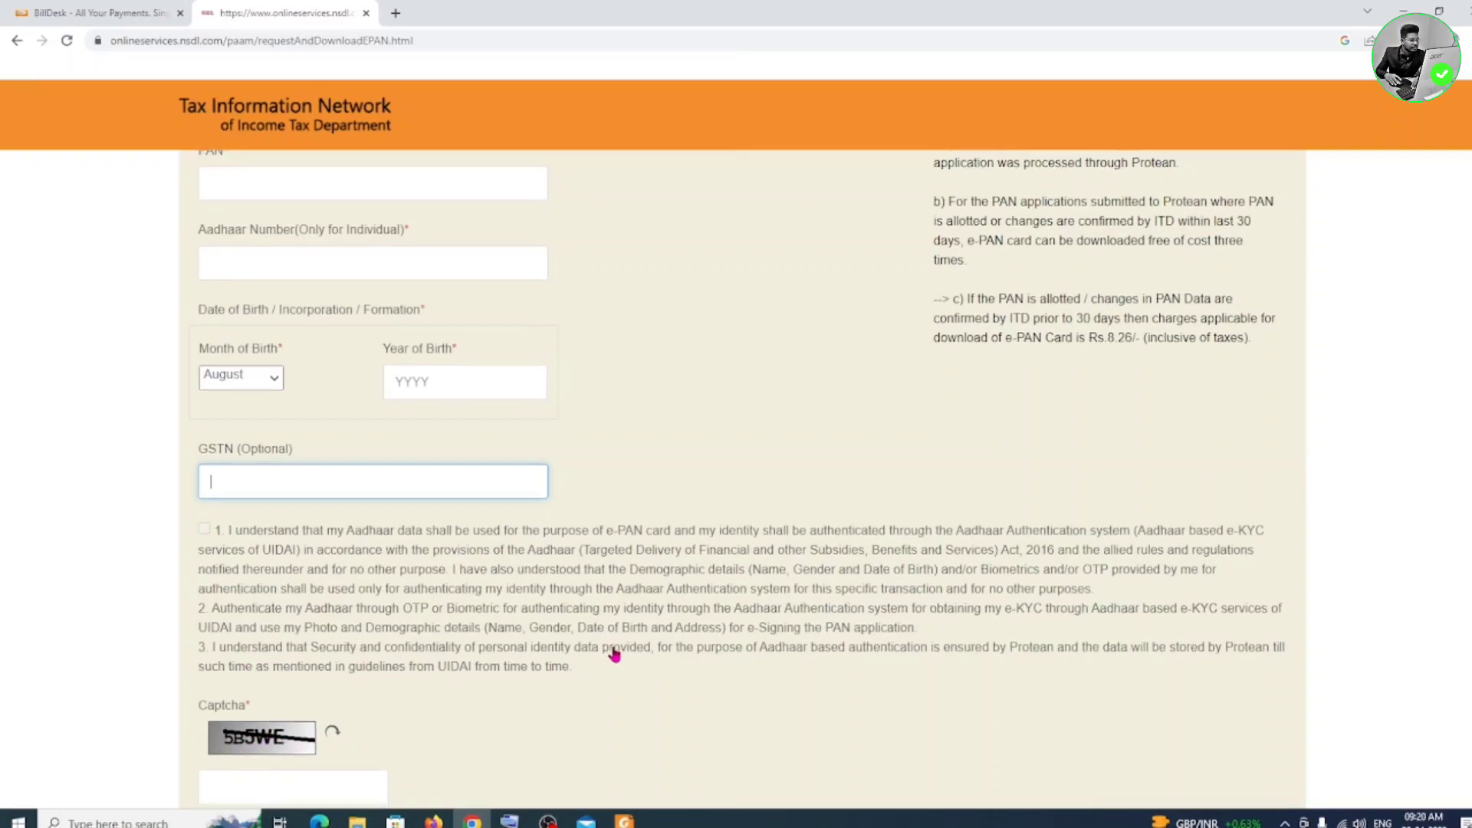